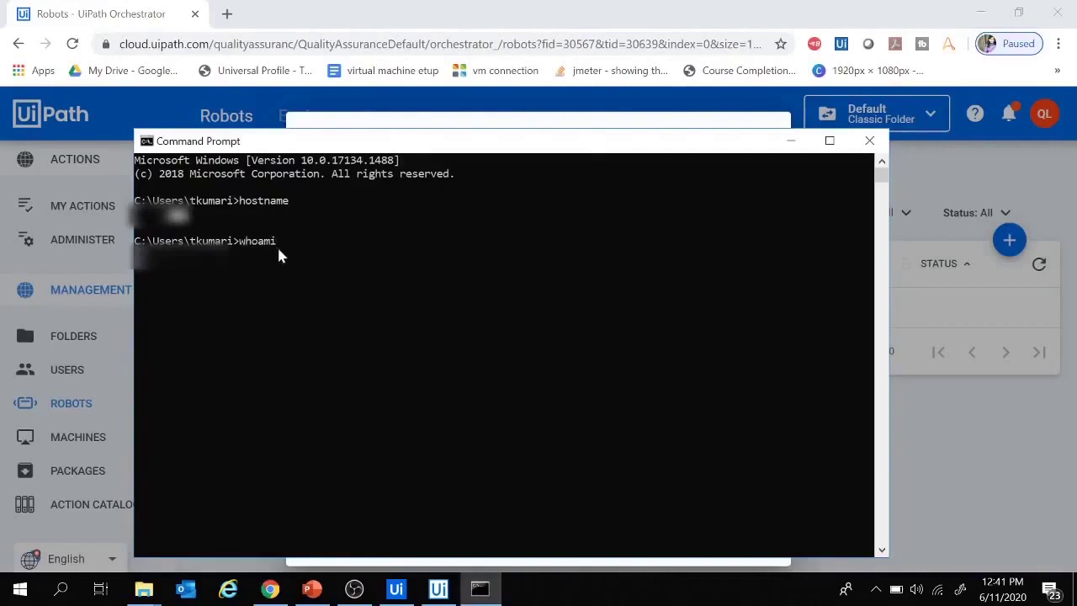
- Run whoami, then create unattended robot Robot1 with the pasted domain\username and account password
{"action": "key", "text": "Return"}
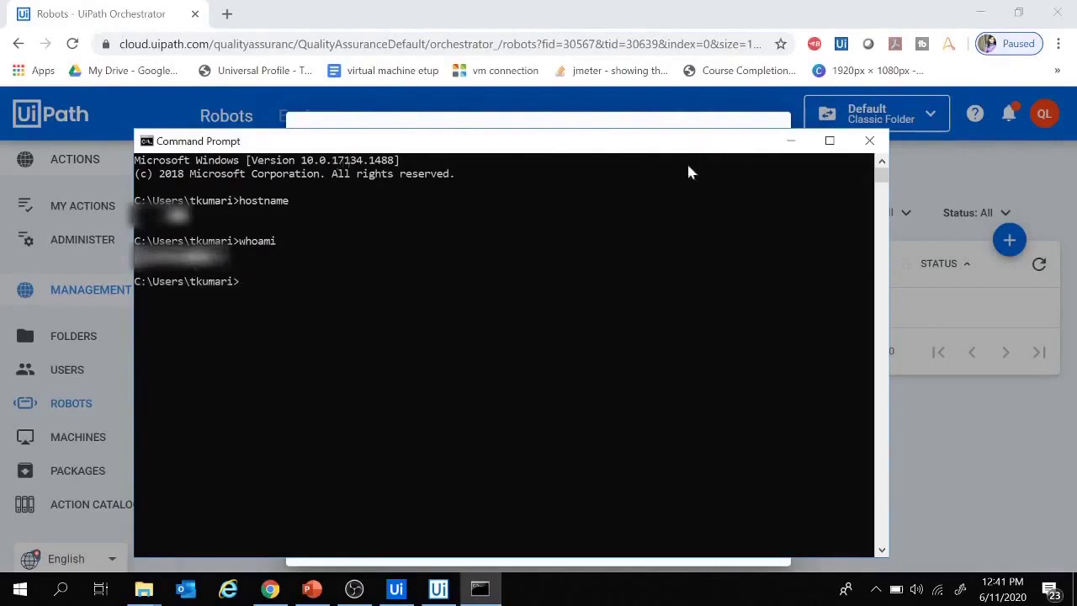
{"action": "left_click", "coordinate": [795, 140]}
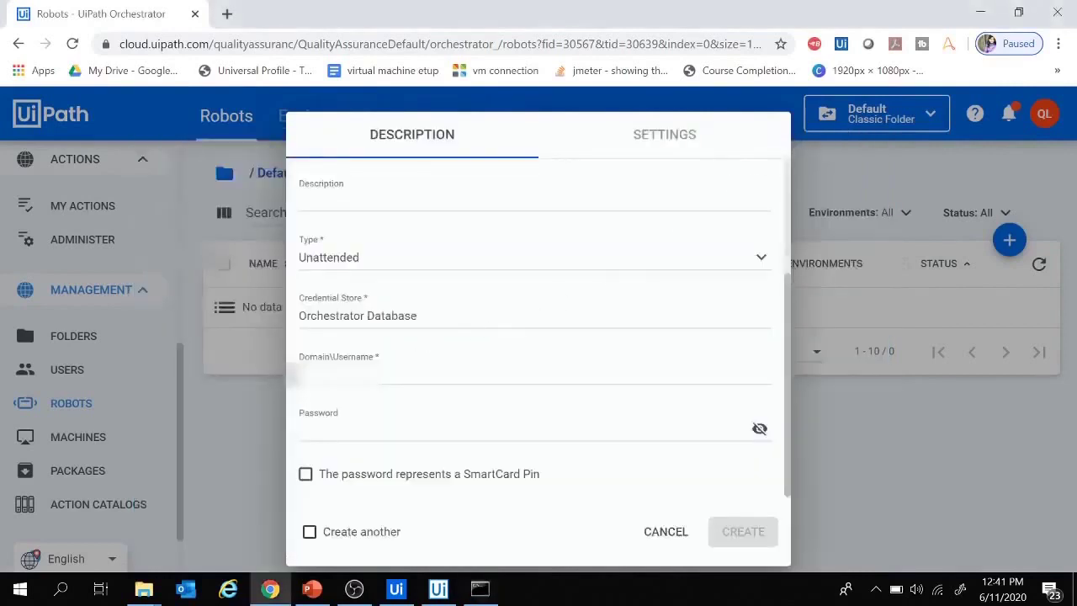
{"action": "left_click", "coordinate": [420, 374]}
{"action": "key", "text": "ctrl+v"}
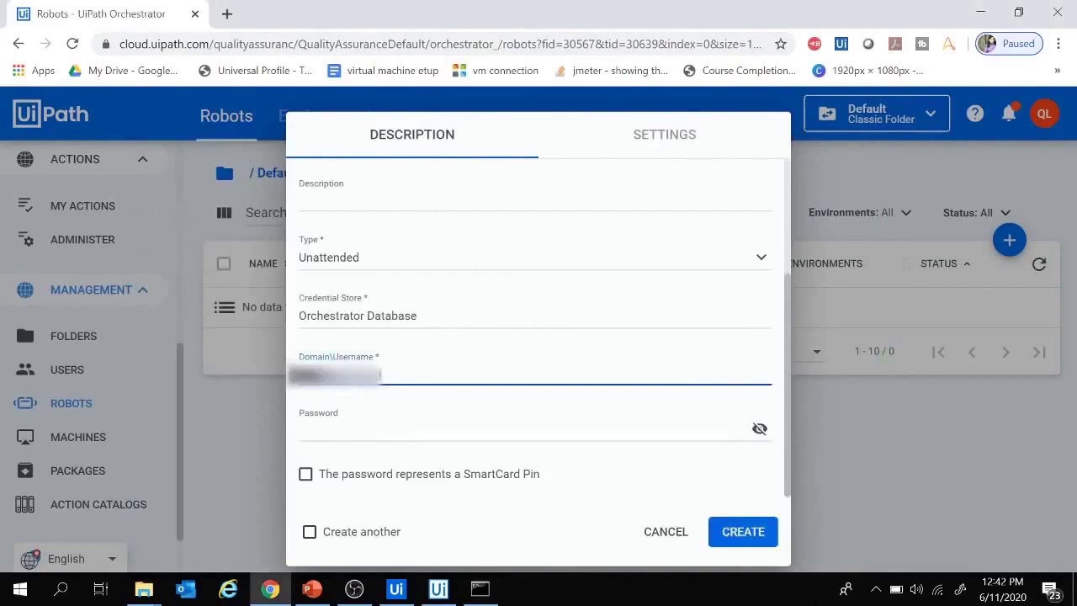
{"action": "left_click", "coordinate": [333, 427]}
{"action": "type", "text": "••••"}
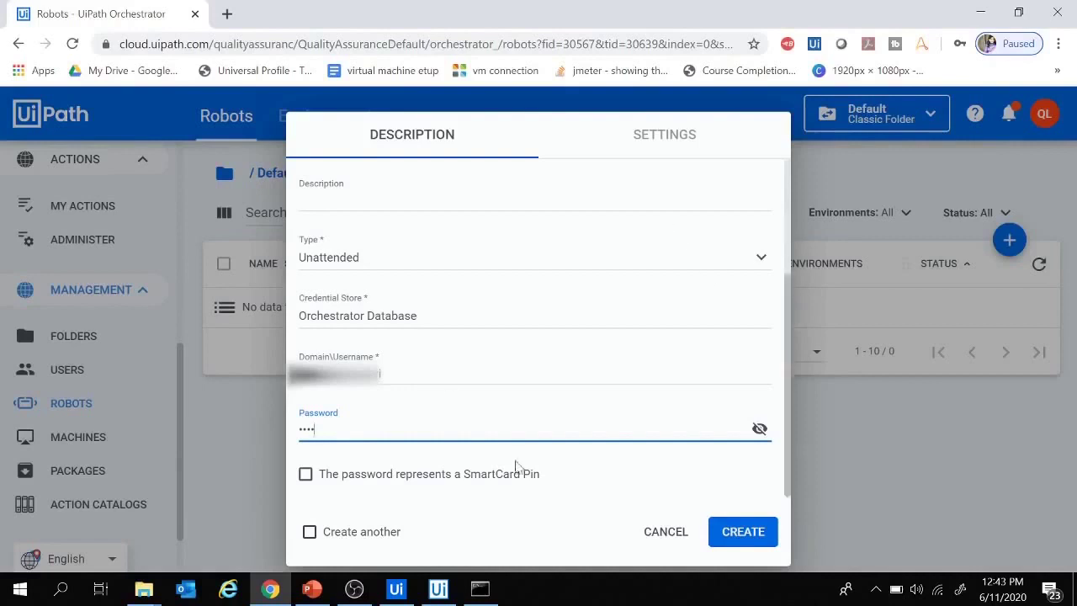
{"action": "left_click", "coordinate": [747, 538]}
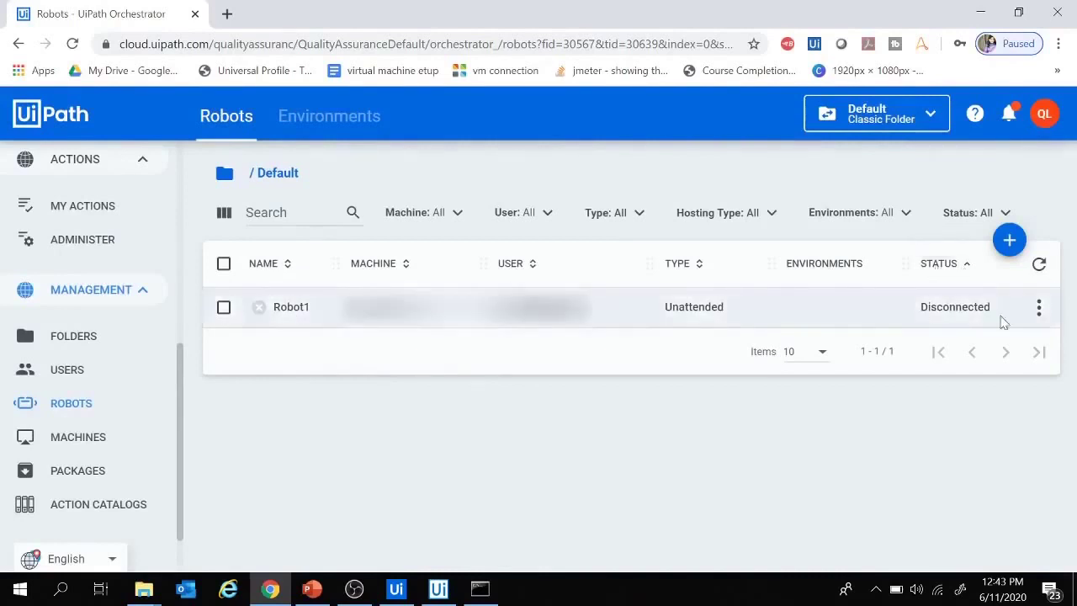
- Go from Robot1's Disconnected status to the Machines page listing MyTemplate and the Standard machine
{"action": "mouse_move", "coordinate": [956, 320]}
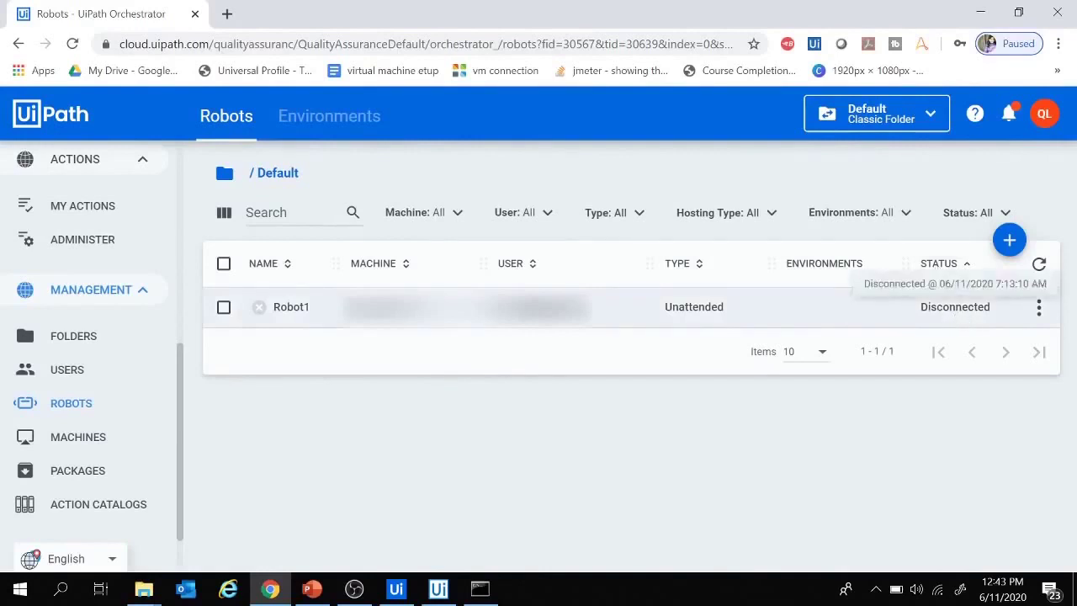
{"action": "left_click", "coordinate": [78, 439]}
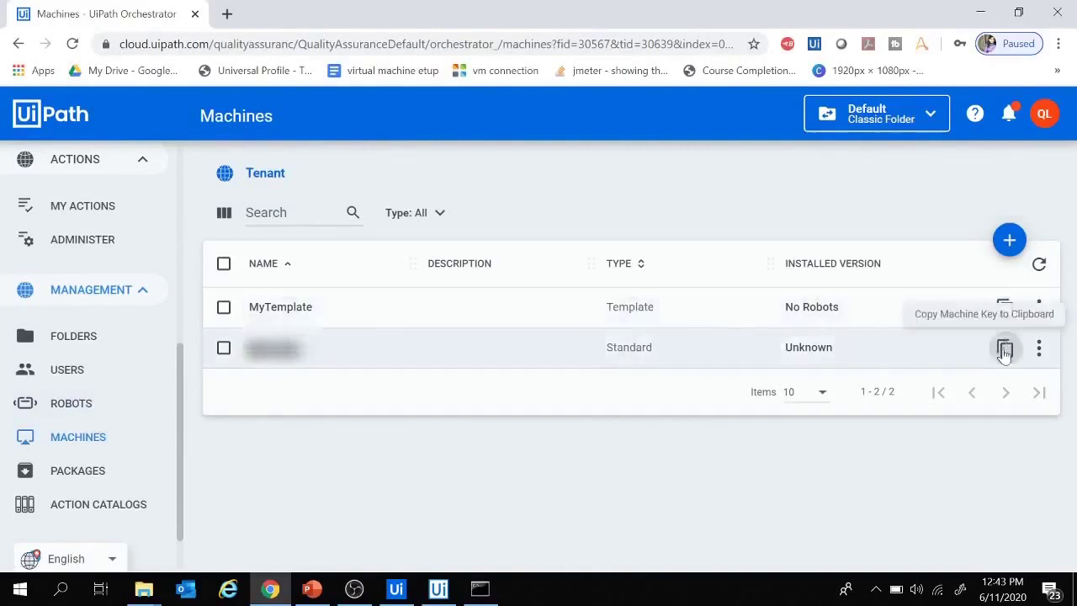
- Copy the Standard machine's key, then open and close the robot's Orchestrator Settings window
{"action": "left_click", "coordinate": [1005, 350]}
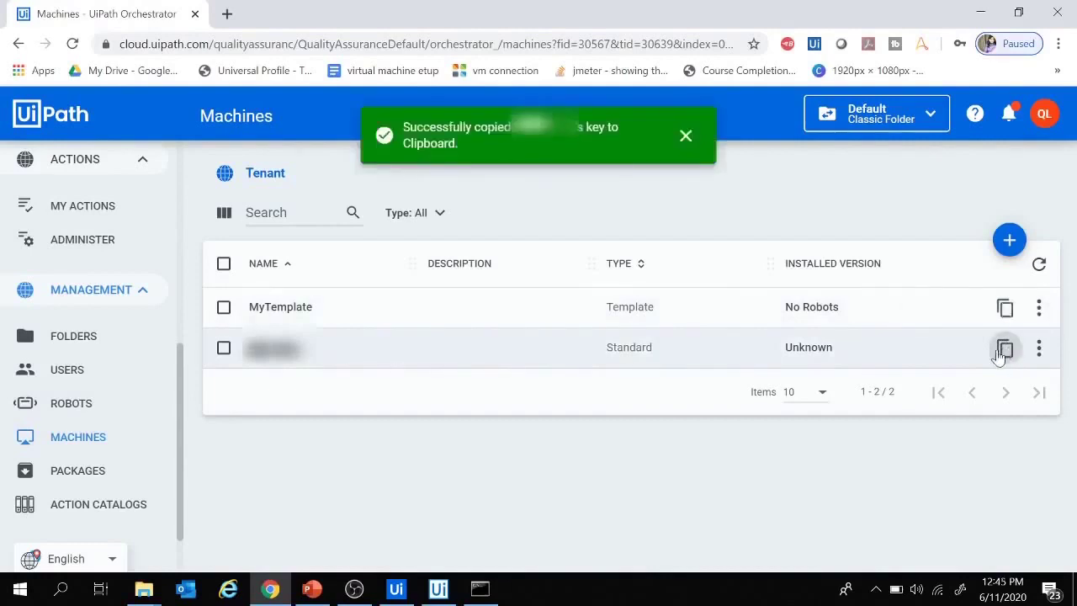
{"action": "left_click", "coordinate": [437, 591]}
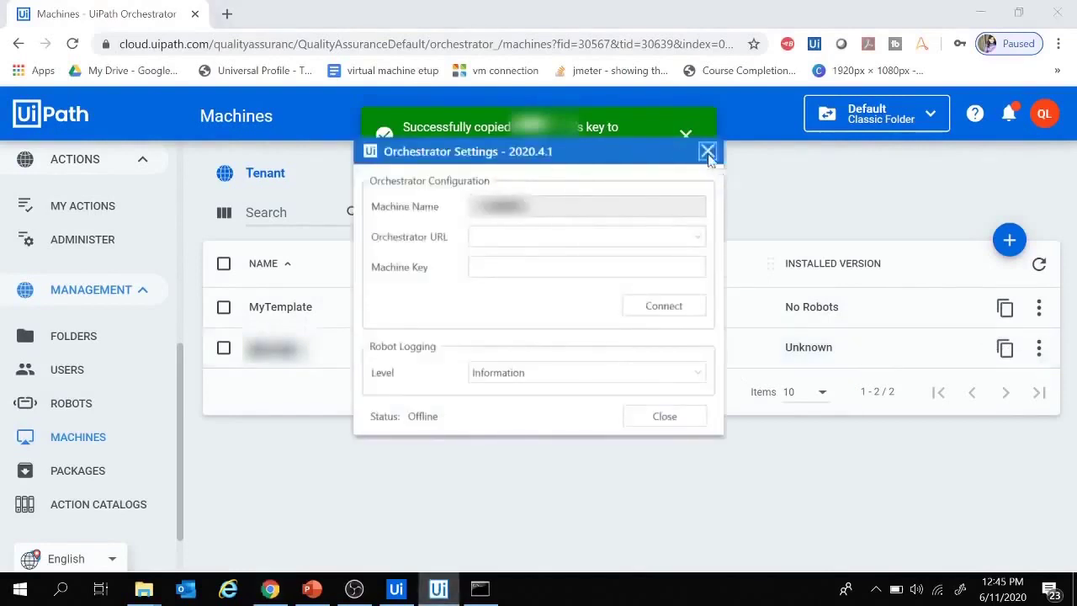
{"action": "left_click", "coordinate": [706, 153]}
- Launch UiPath.Agent.exe from the install folder and bring up its Orchestrator Settings window
{"action": "mouse_move", "coordinate": [145, 592]}
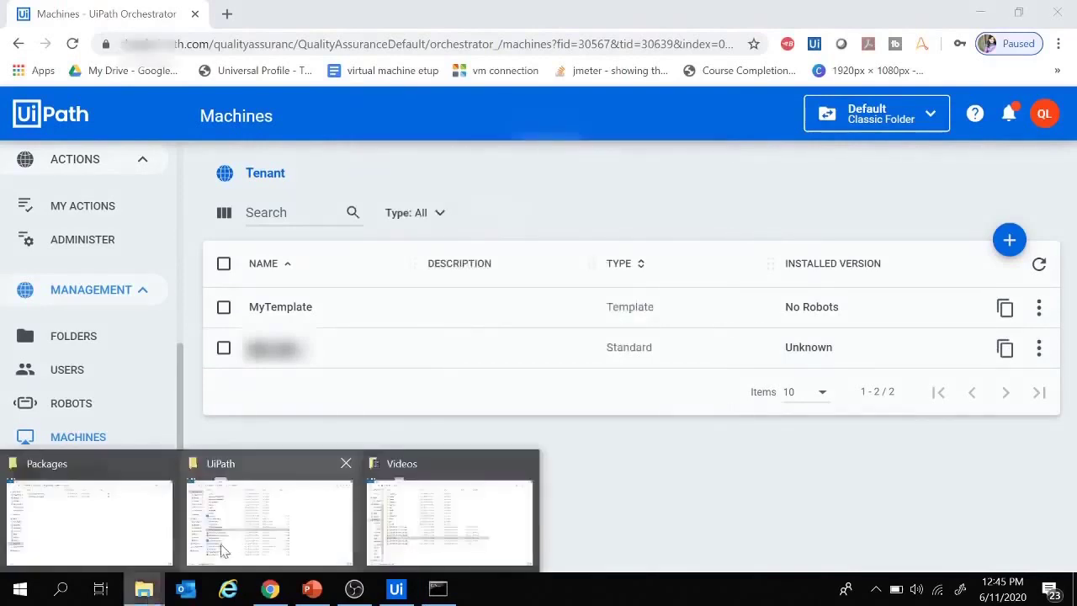
{"action": "left_click", "coordinate": [235, 541]}
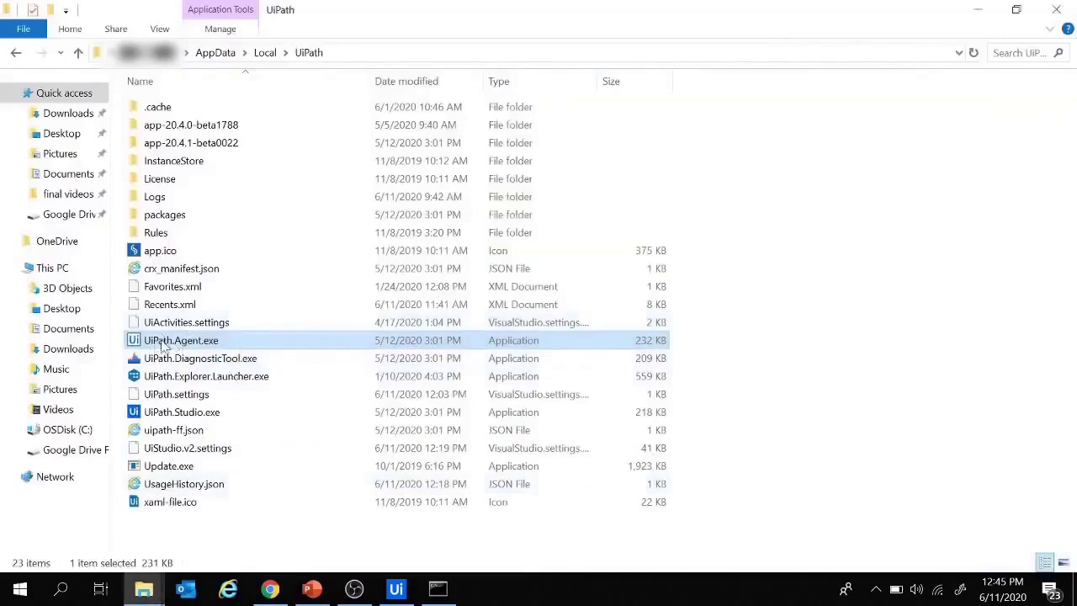
{"action": "double_click", "coordinate": [185, 343]}
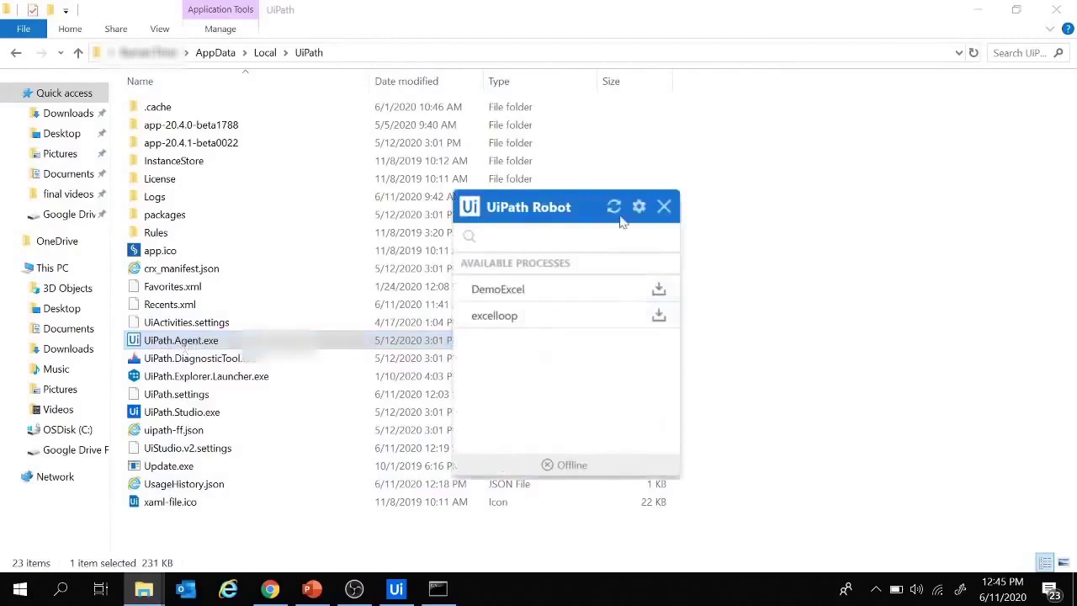
{"action": "left_click", "coordinate": [639, 207]}
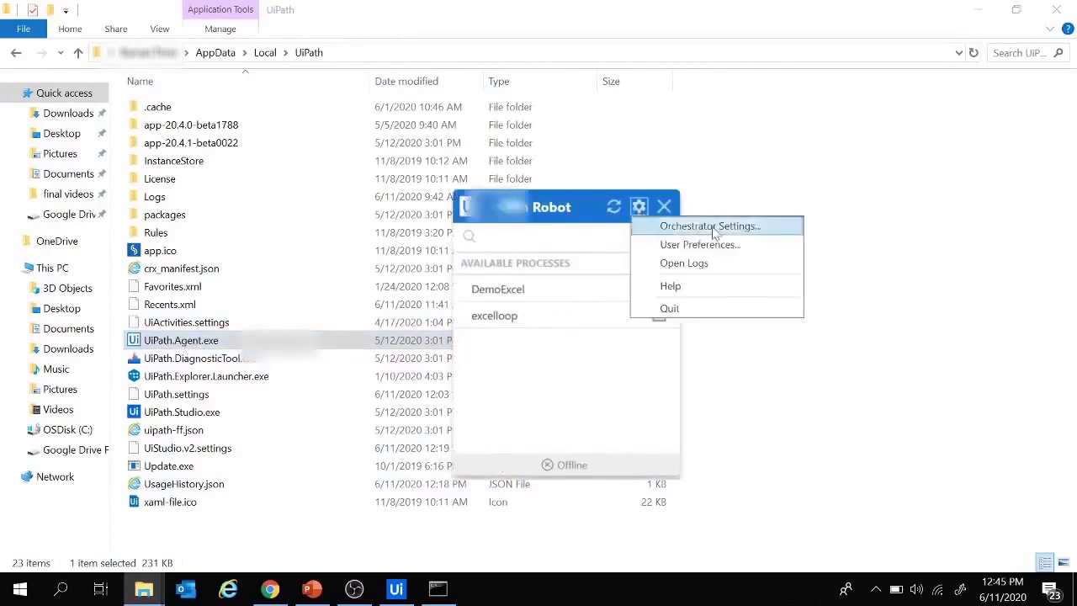
{"action": "left_click", "coordinate": [666, 228]}
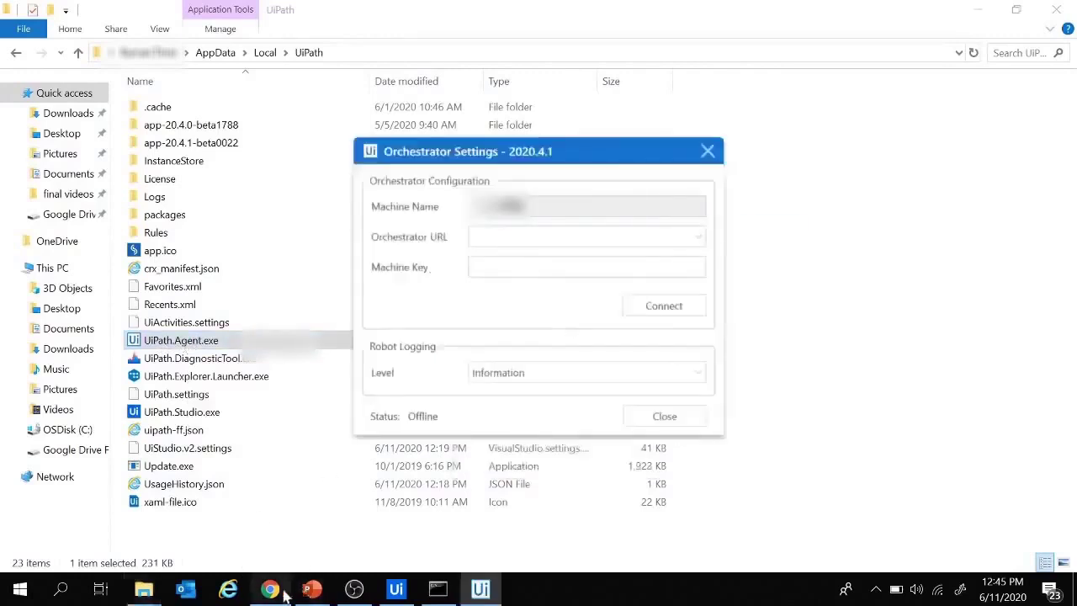
{"action": "left_click", "coordinate": [270, 588]}
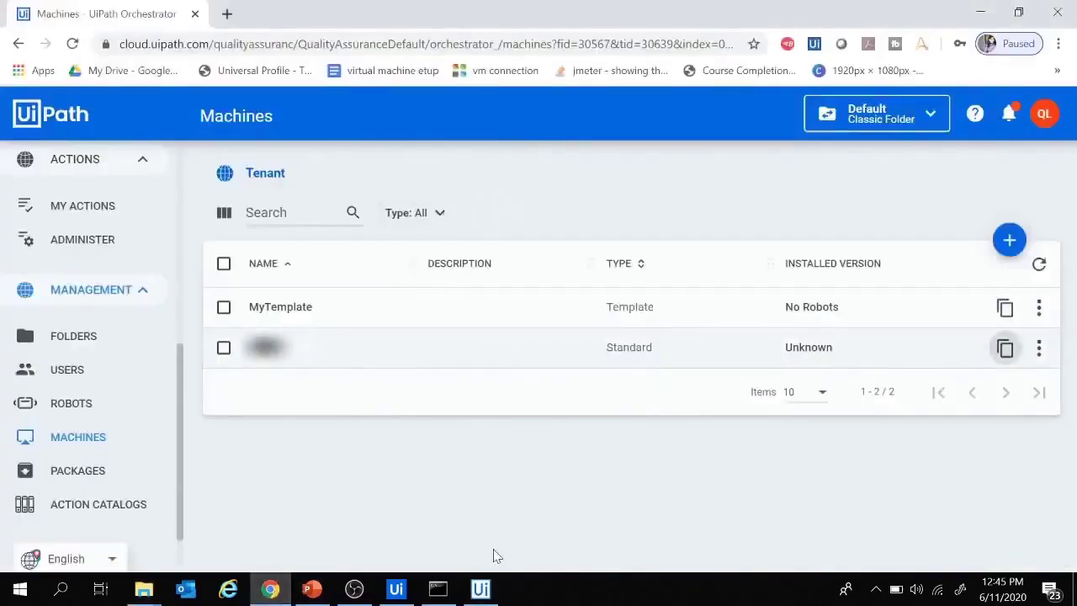
{"action": "left_click", "coordinate": [491, 587]}
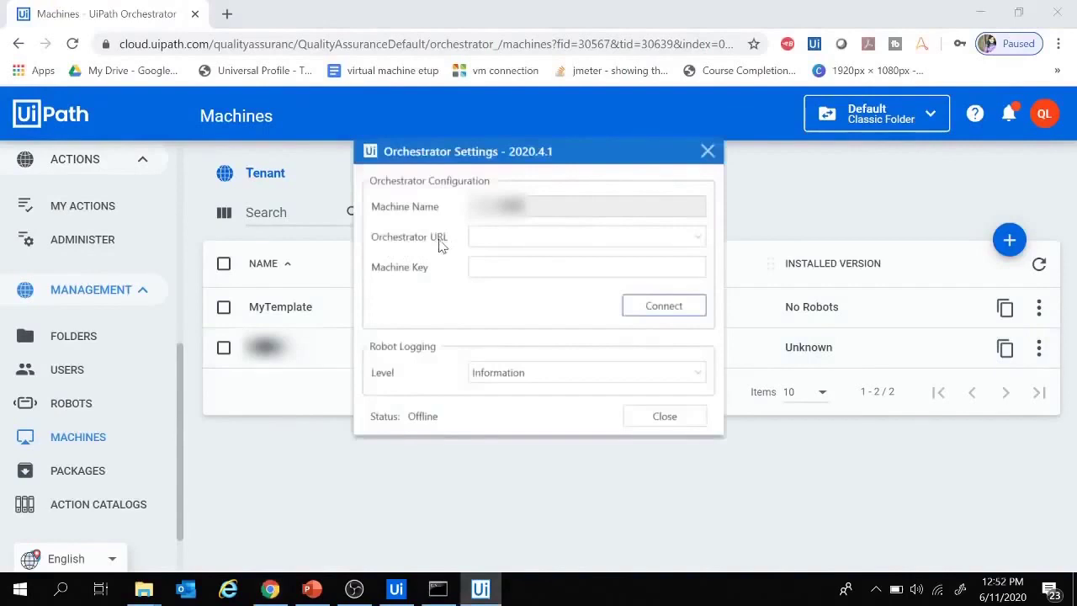
- Copy the tenant address from Chrome and paste it into the Orchestrator URL field
{"action": "left_click", "coordinate": [290, 49]}
{"action": "left_click", "coordinate": [328, 49]}
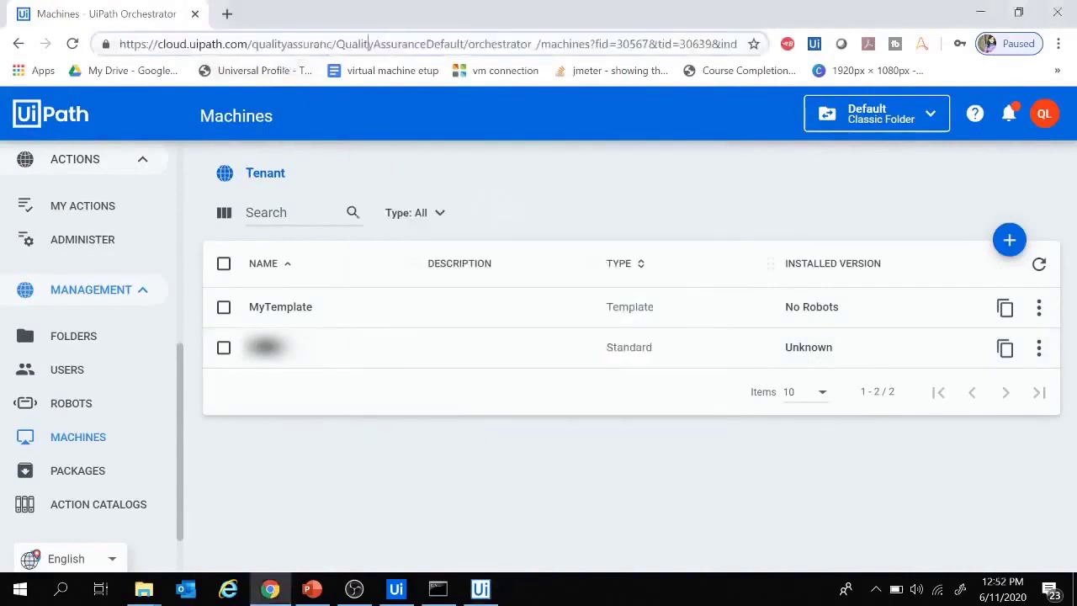
{"action": "left_click_drag", "start_coordinate": [464, 44], "coordinate": [60, 49]}
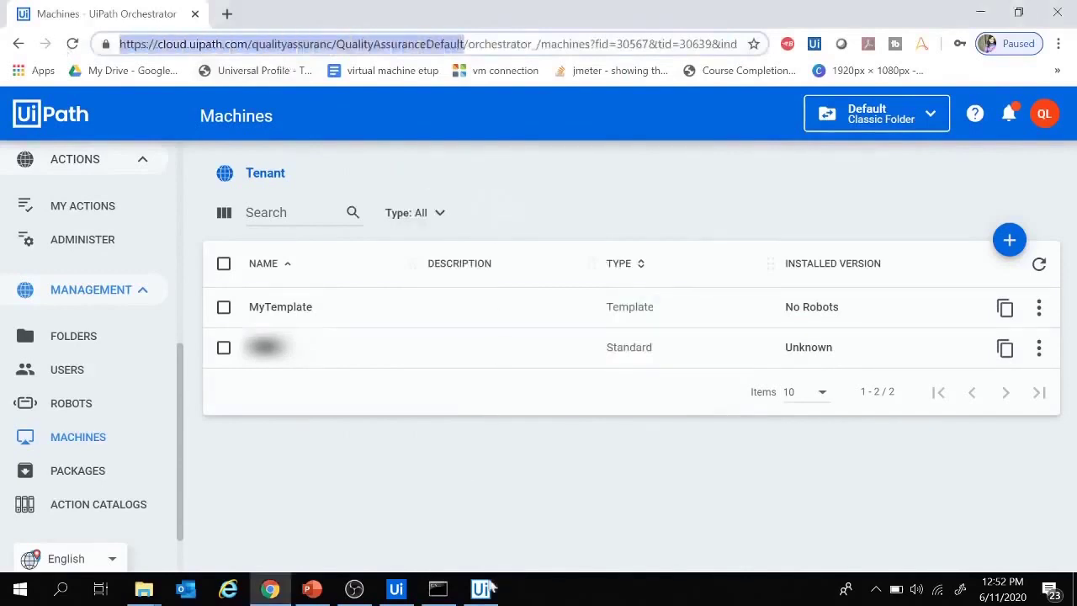
{"action": "left_click", "coordinate": [481, 588]}
{"action": "left_click", "coordinate": [521, 245]}
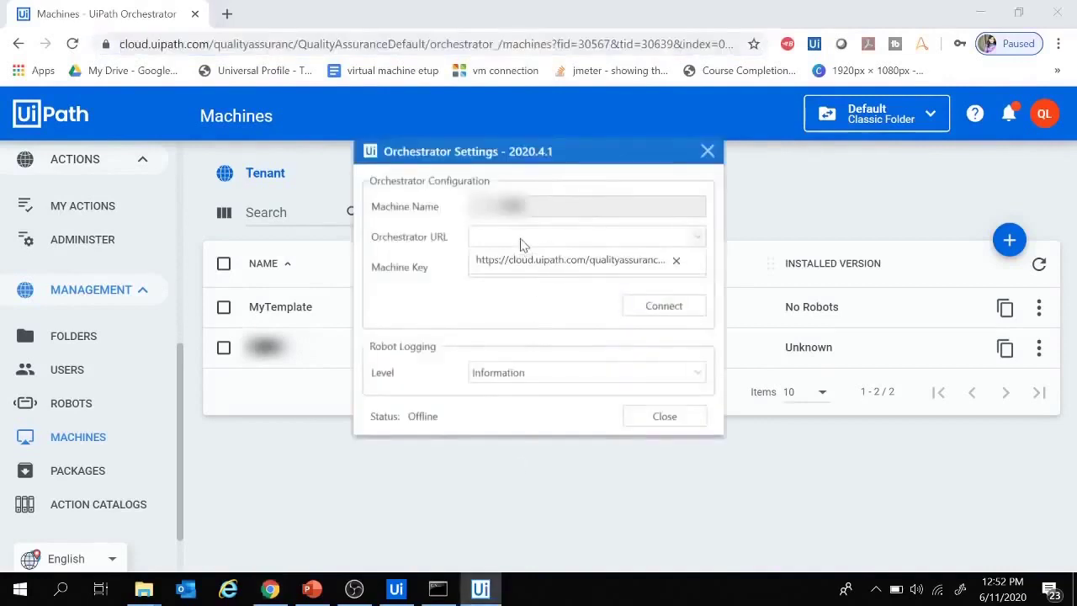
{"action": "key", "text": "ctrl+v"}
- Paste the Standard machine key, connect, and confirm Robot1 shows Available on the Robots page
{"action": "left_click", "coordinate": [504, 267]}
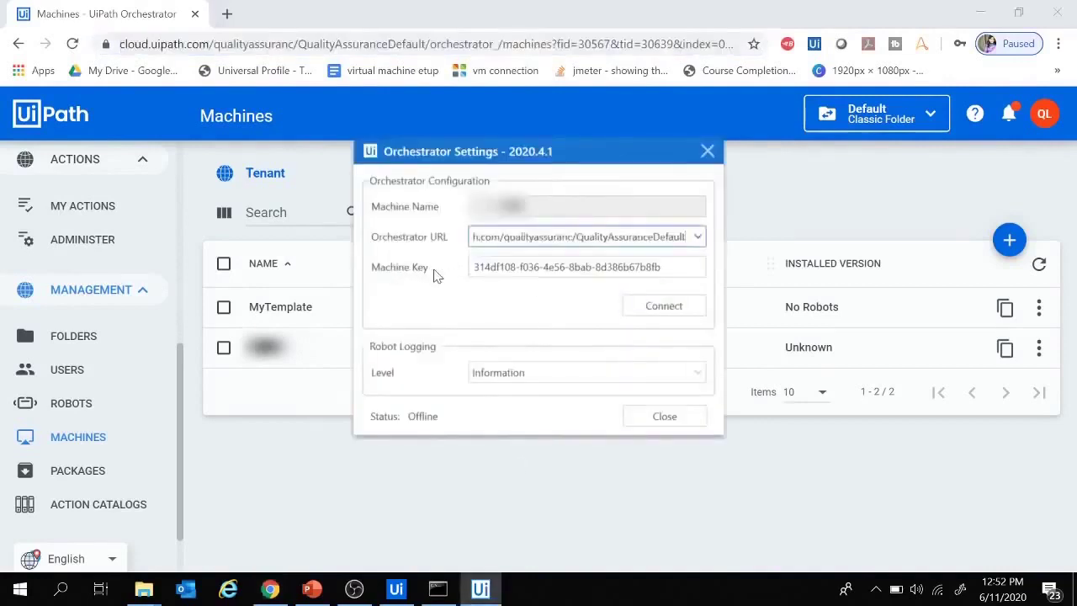
{"action": "left_click", "coordinate": [593, 491]}
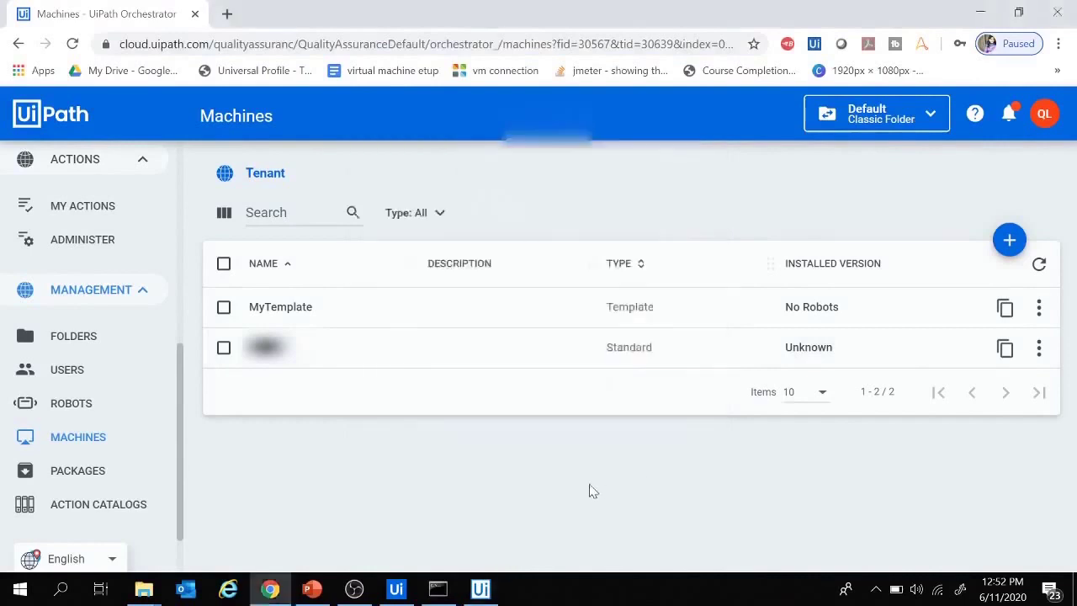
{"action": "left_click", "coordinate": [1006, 352]}
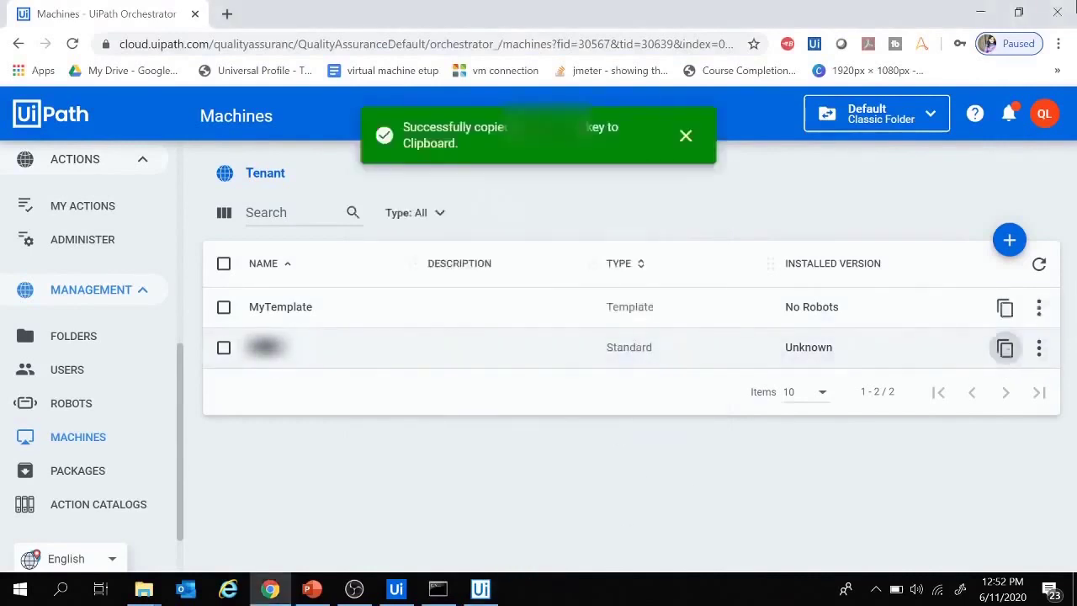
{"action": "left_click", "coordinate": [480, 588]}
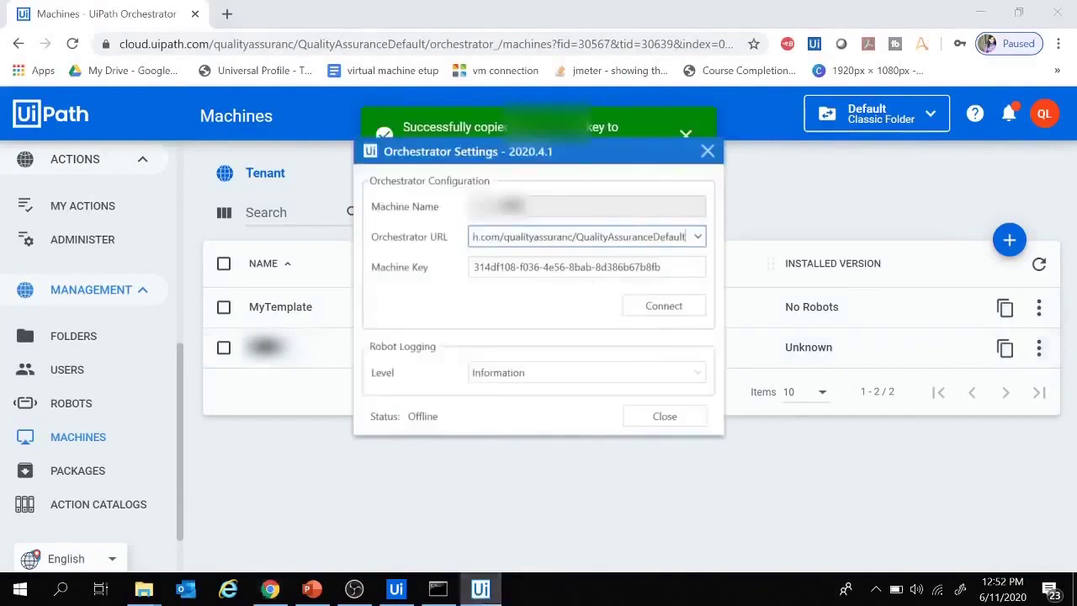
{"action": "key", "text": "Tab"}
{"action": "key", "text": "ctrl+v"}
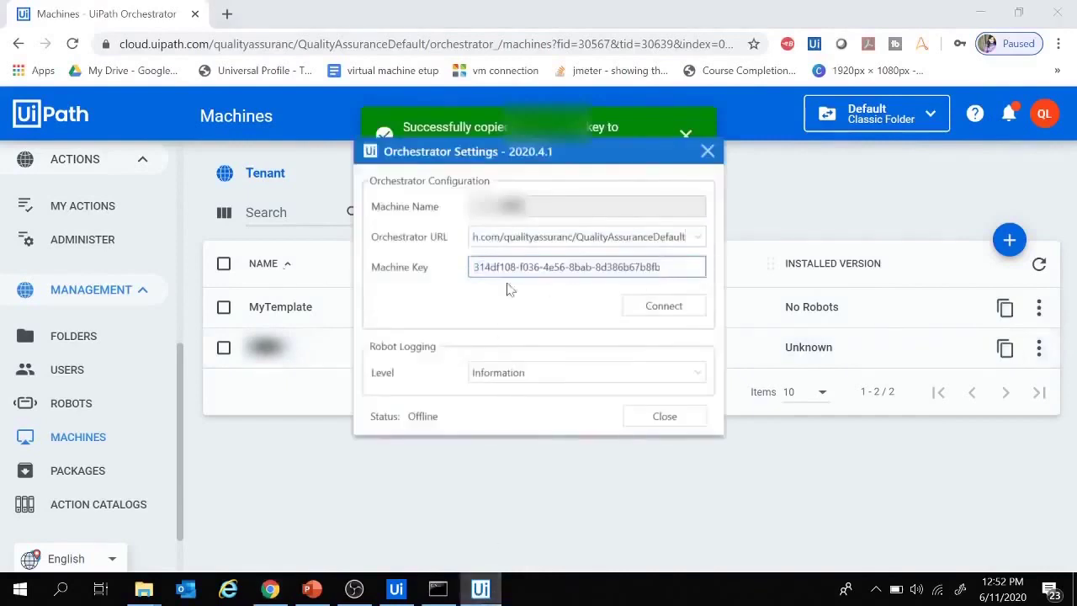
{"action": "left_click", "coordinate": [644, 309]}
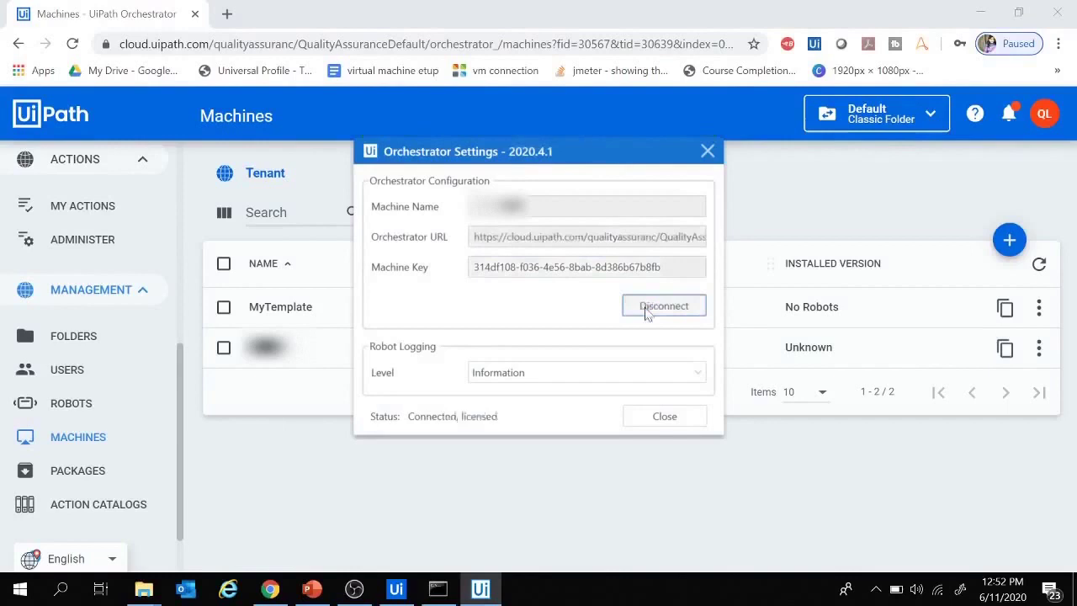
{"action": "mouse_move", "coordinate": [383, 425]}
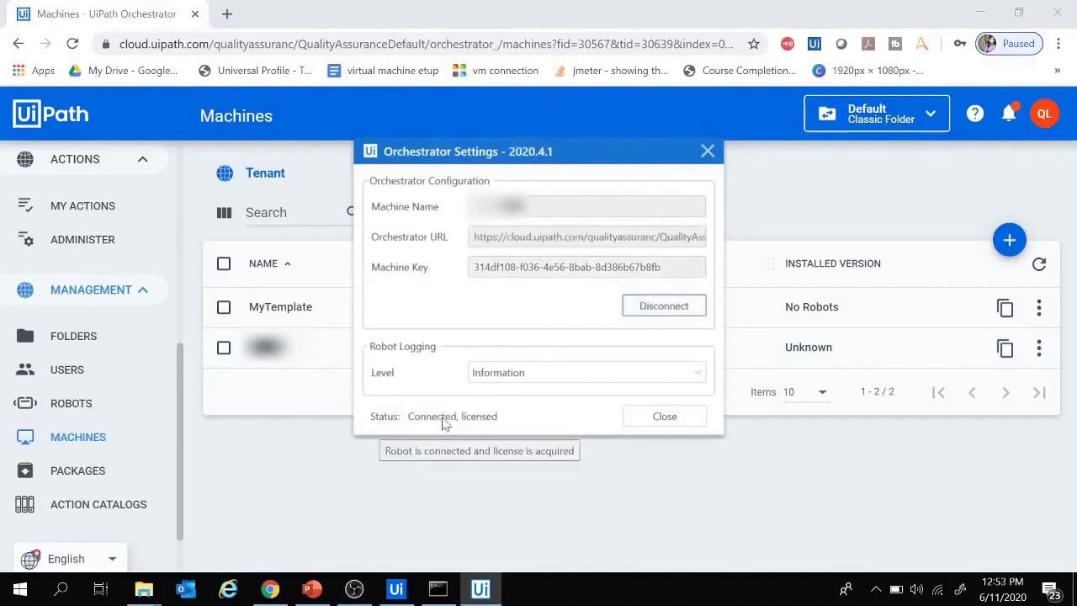
{"action": "left_click", "coordinate": [68, 410]}
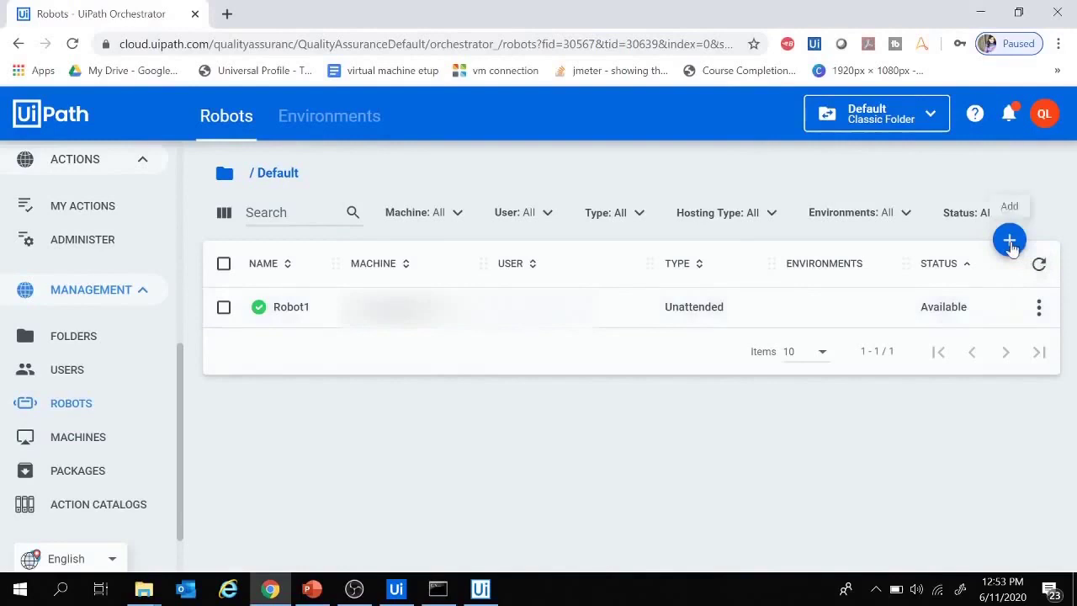
- Create floating robot Robot2 of type Studio using the machine's domain\username from whoami
{"action": "left_click", "coordinate": [1010, 242]}
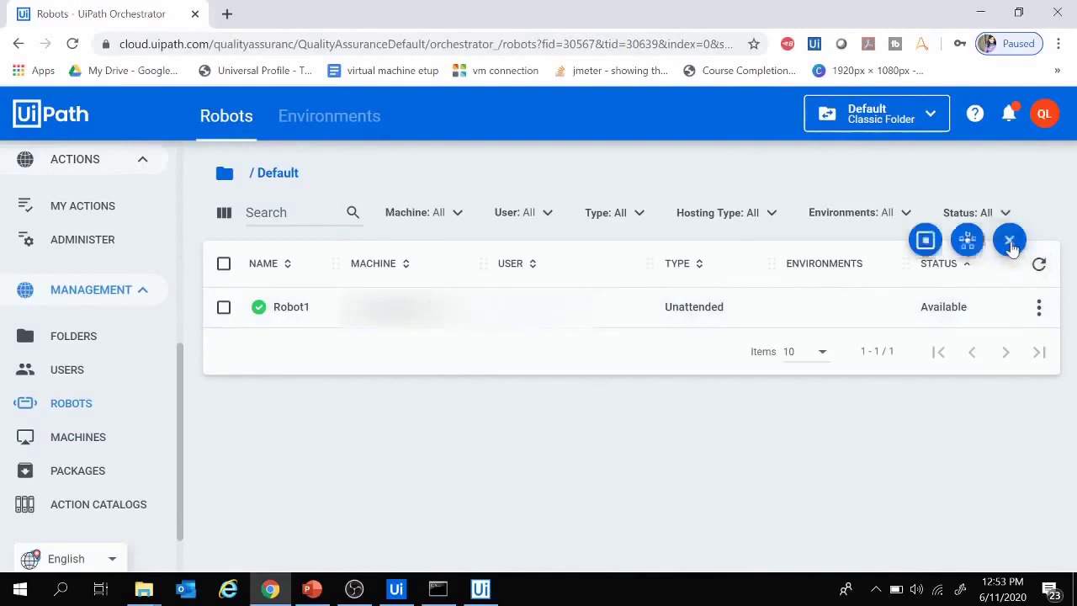
{"action": "left_click", "coordinate": [965, 243]}
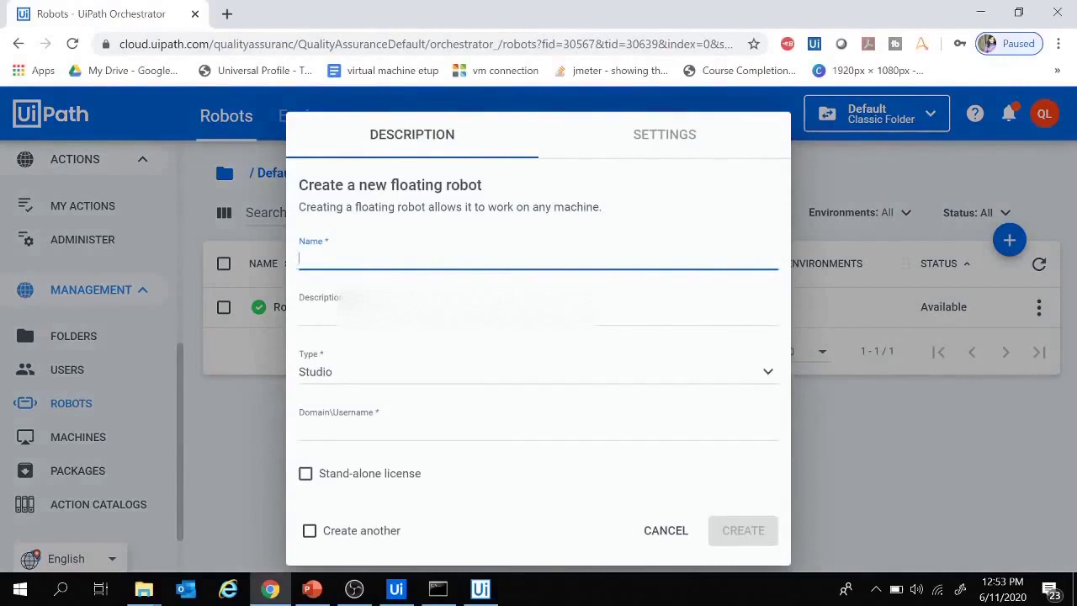
{"action": "type", "text": "Robo"}
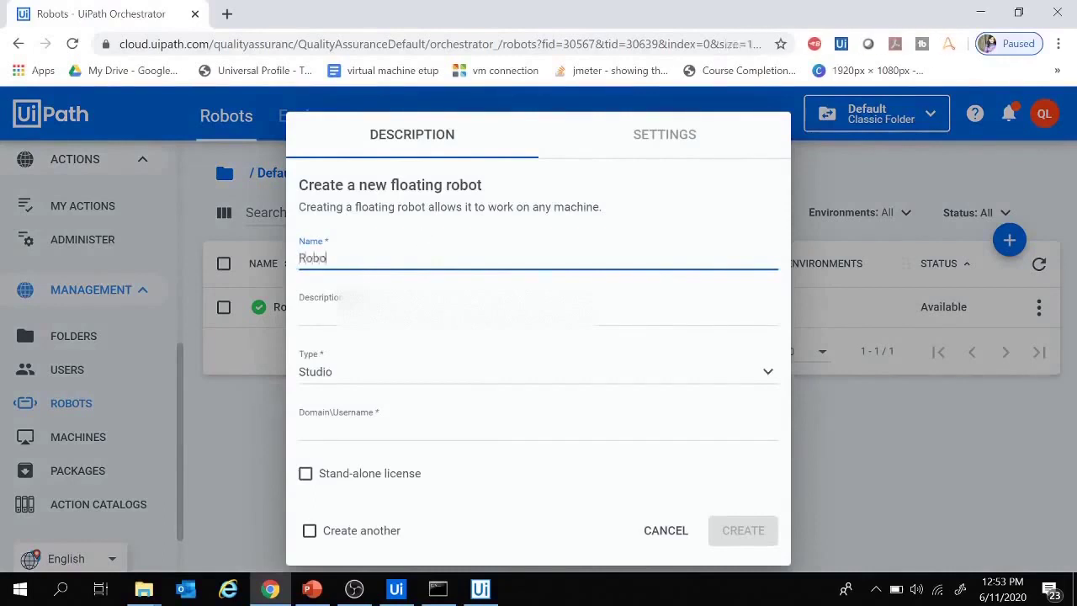
{"action": "type", "text": "t2"}
{"action": "left_click", "coordinate": [445, 373]}
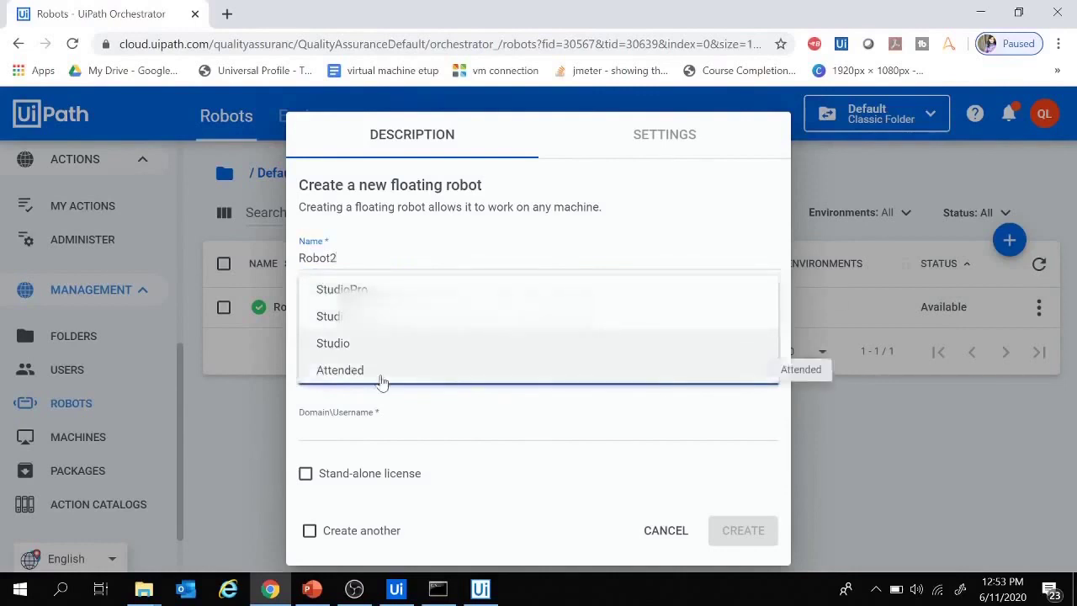
{"action": "left_click", "coordinate": [343, 345]}
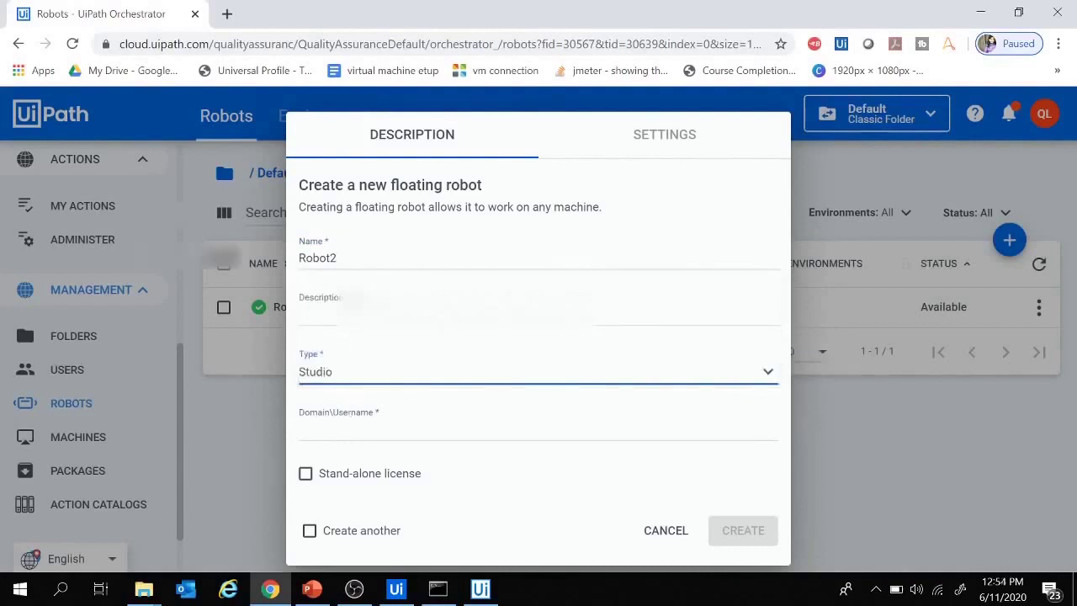
{"action": "left_click", "coordinate": [438, 589]}
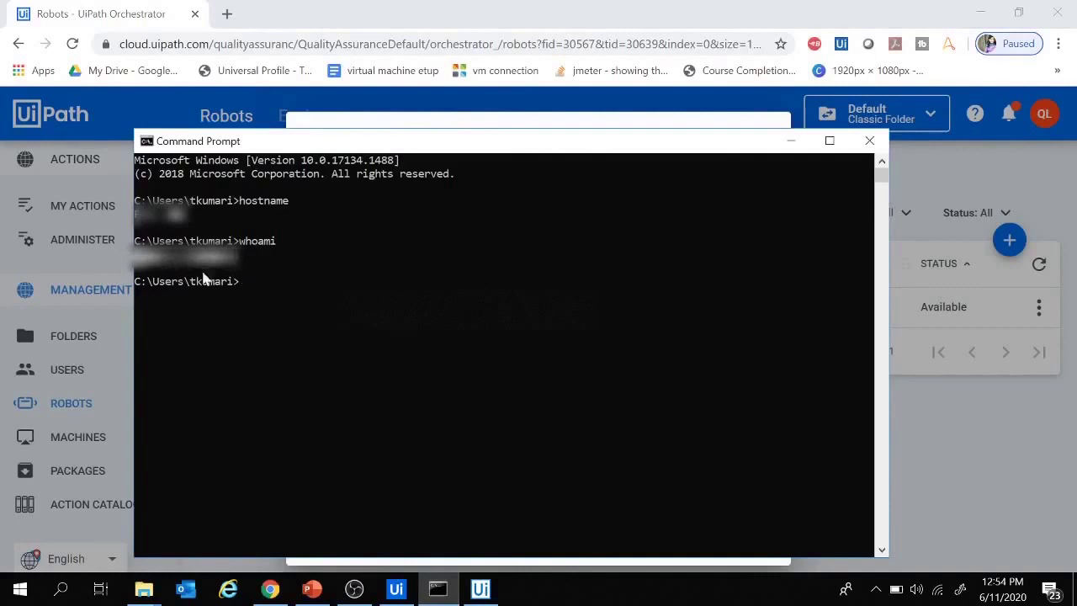
{"action": "left_click", "coordinate": [790, 141]}
{"action": "left_click", "coordinate": [351, 413]}
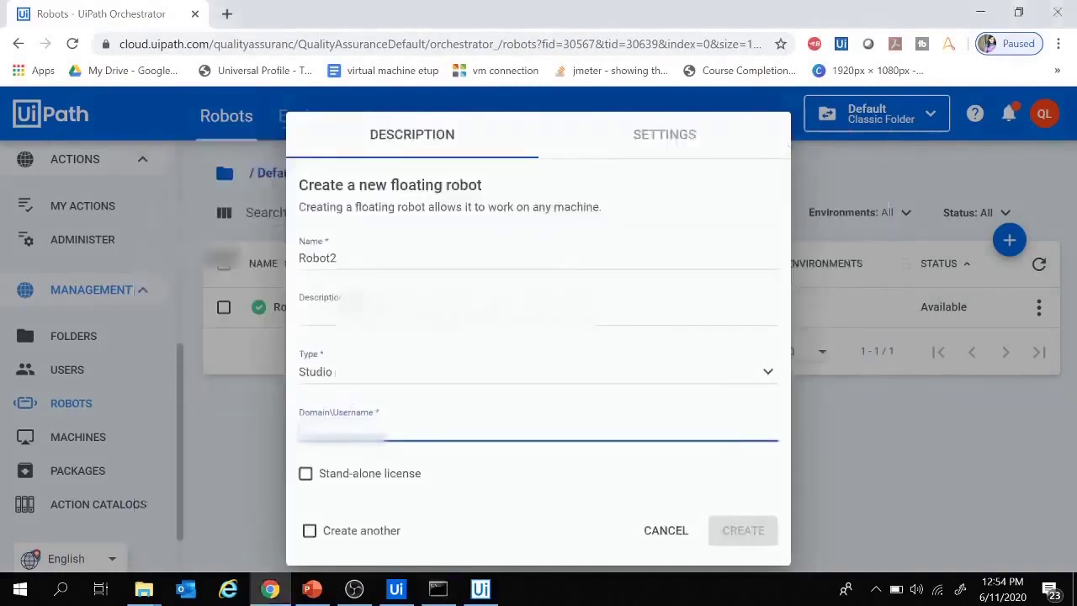
{"action": "type", "text": "deskto"}
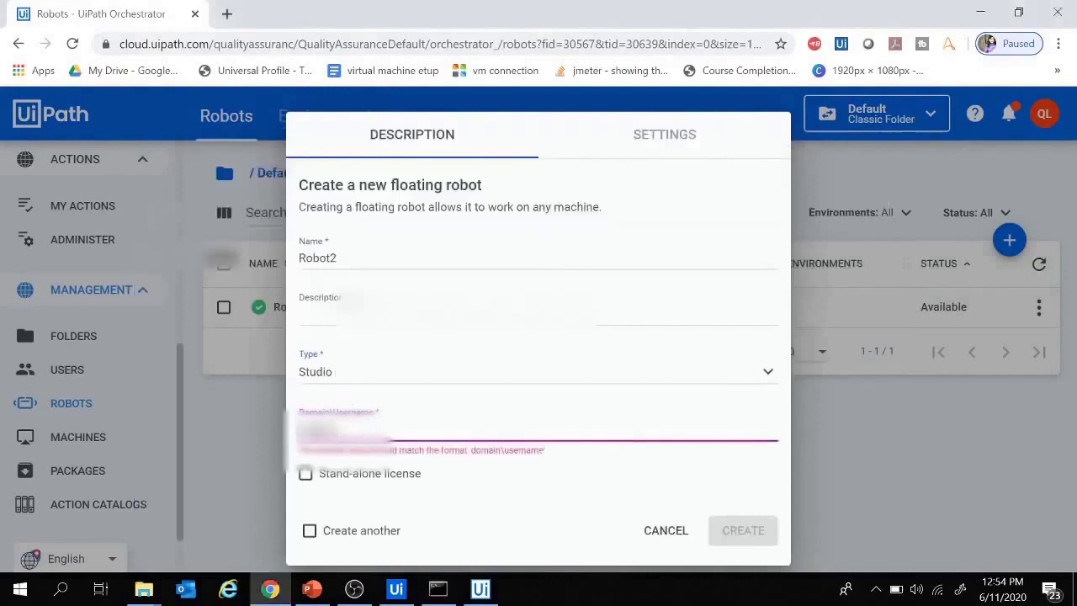
{"action": "type", "text": "p\\robot"}
{"action": "left_click", "coordinate": [733, 528]}
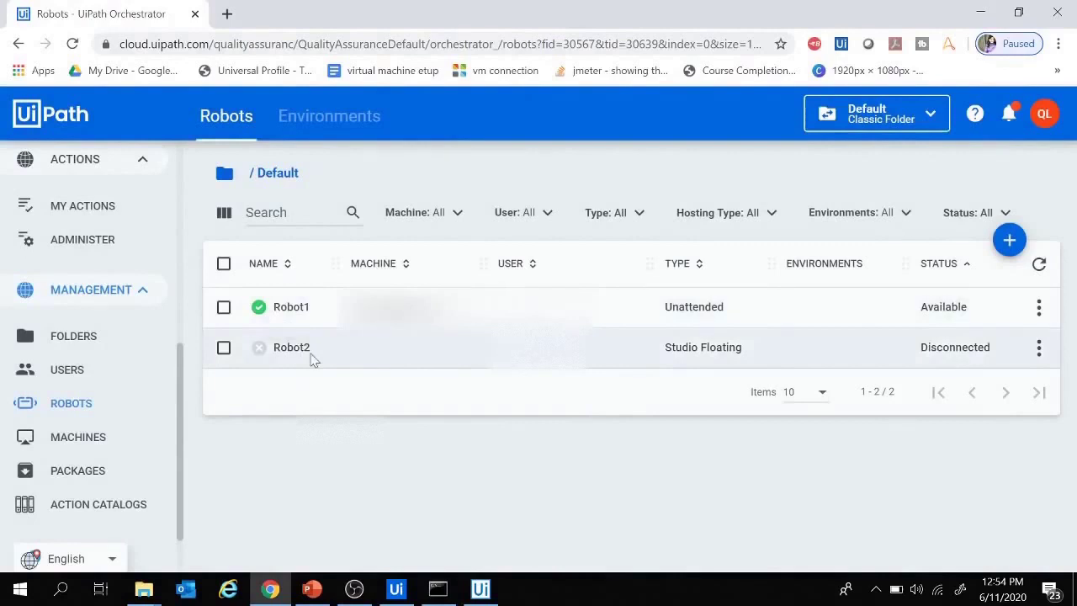
{"action": "left_click", "coordinate": [311, 588]}
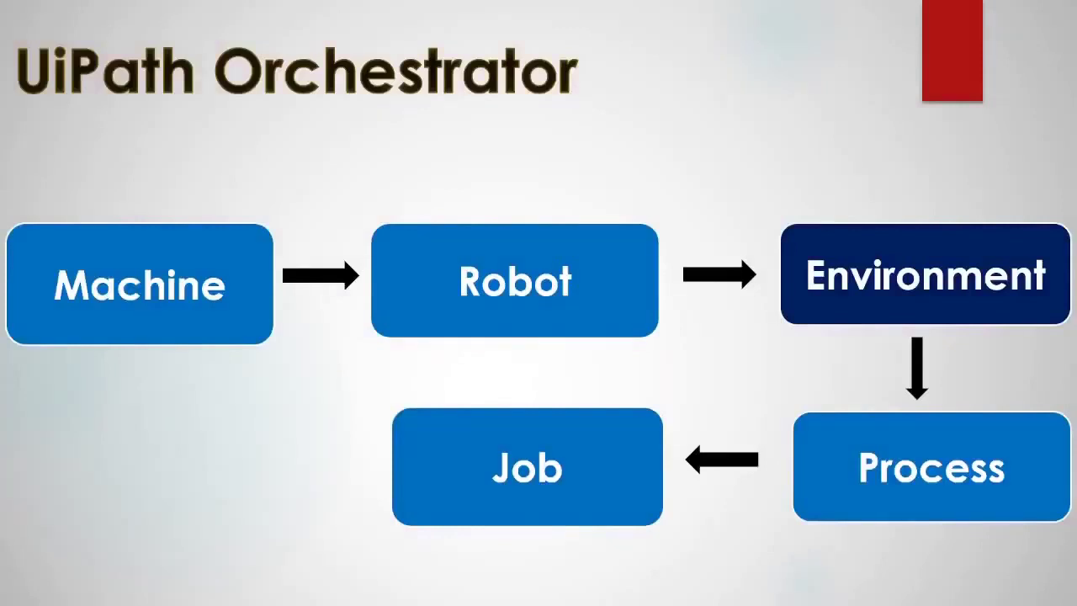
{"action": "key", "text": "Right"}
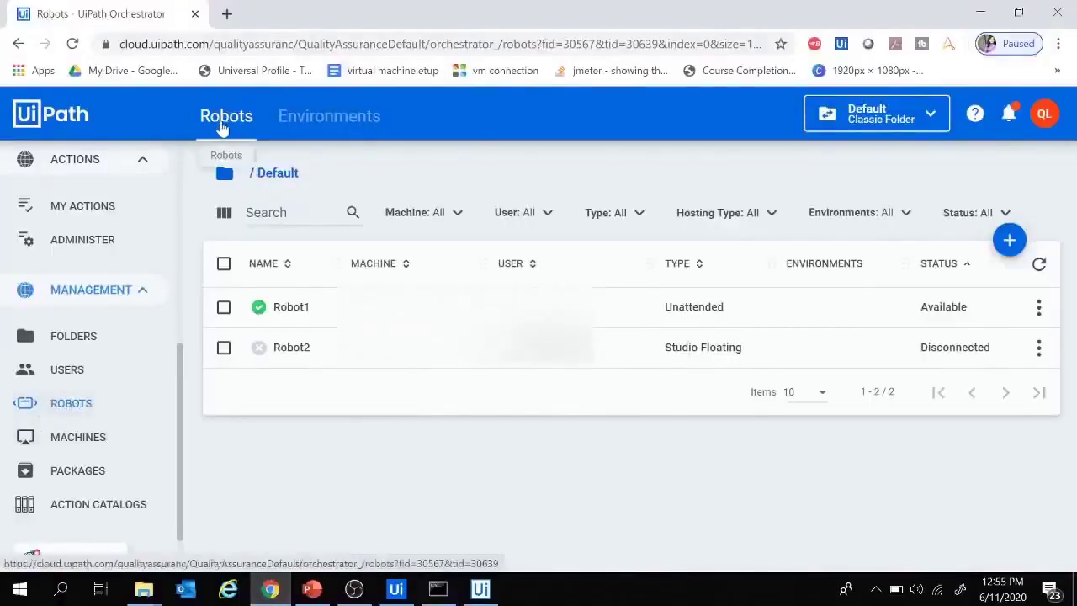
- Create environment TestProject_Prod and add Robot1 as its member
{"action": "left_click", "coordinate": [333, 124]}
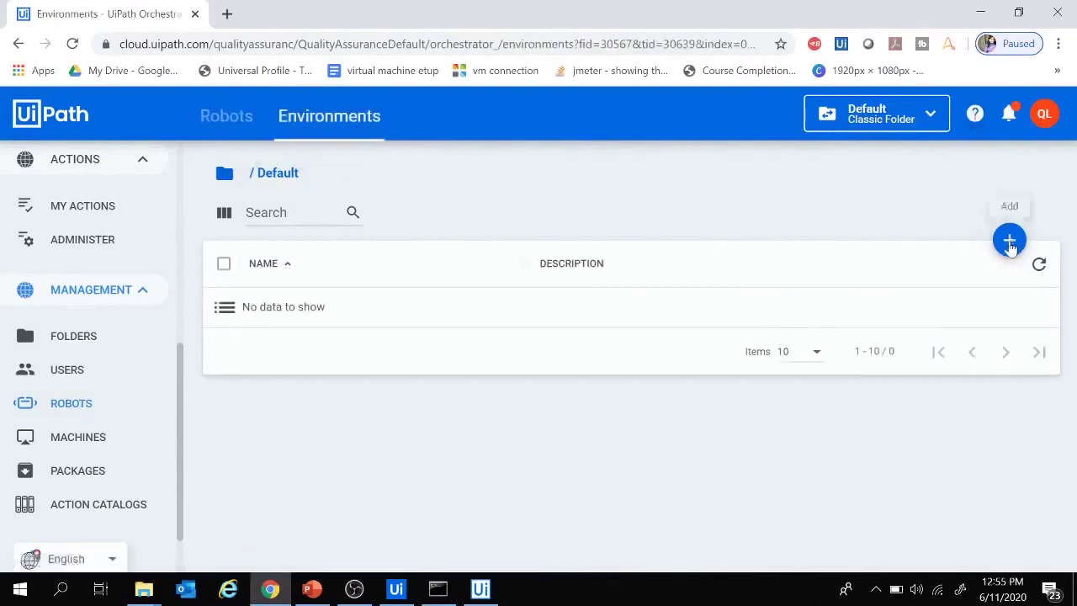
{"action": "left_click", "coordinate": [1010, 241]}
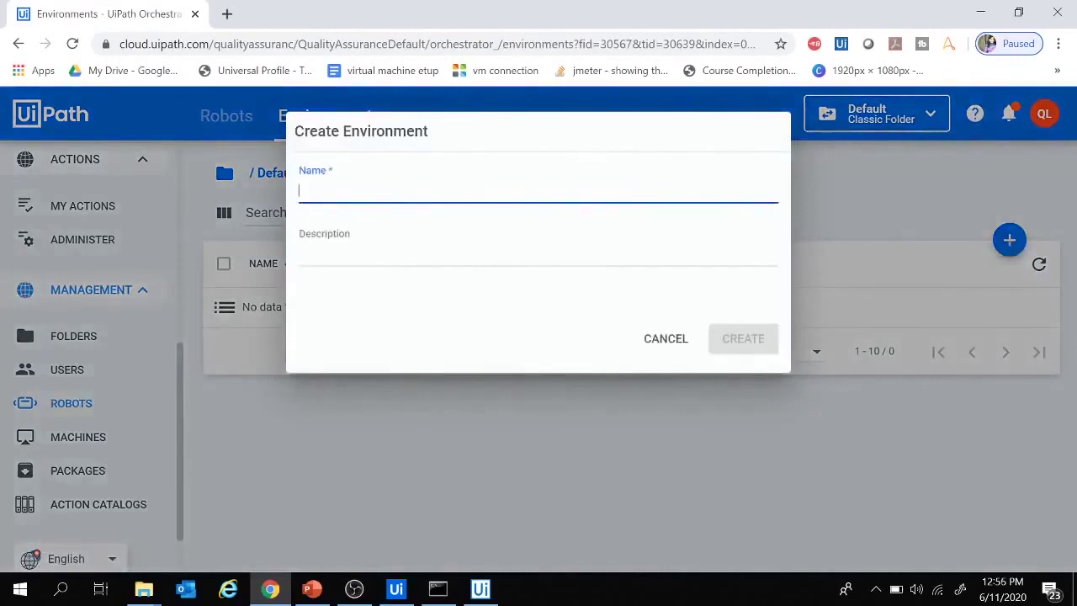
{"action": "type", "text": "Test"}
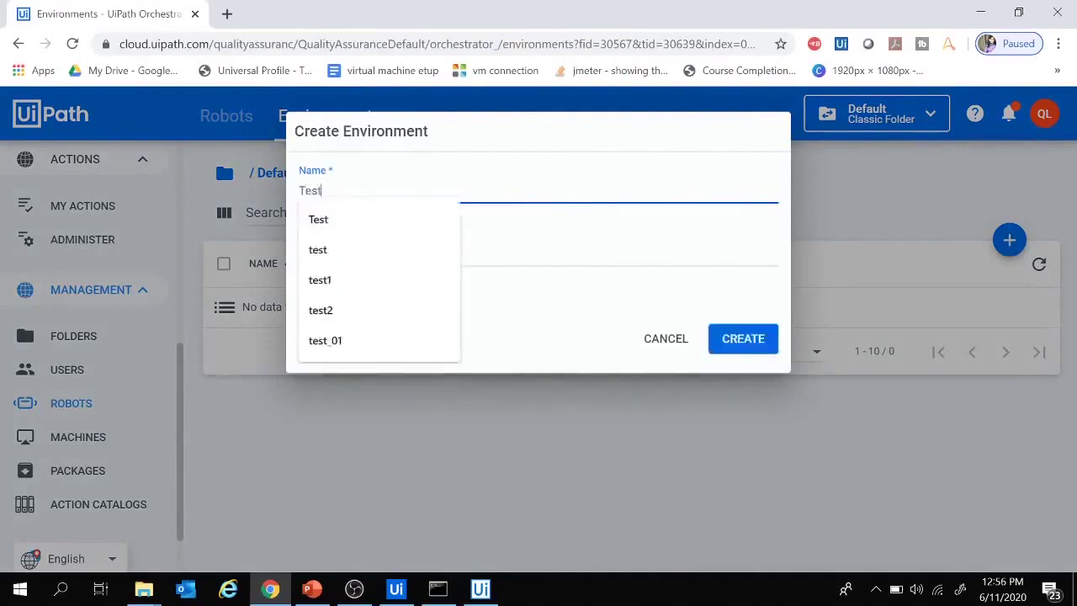
{"action": "type", "text": "Projec"}
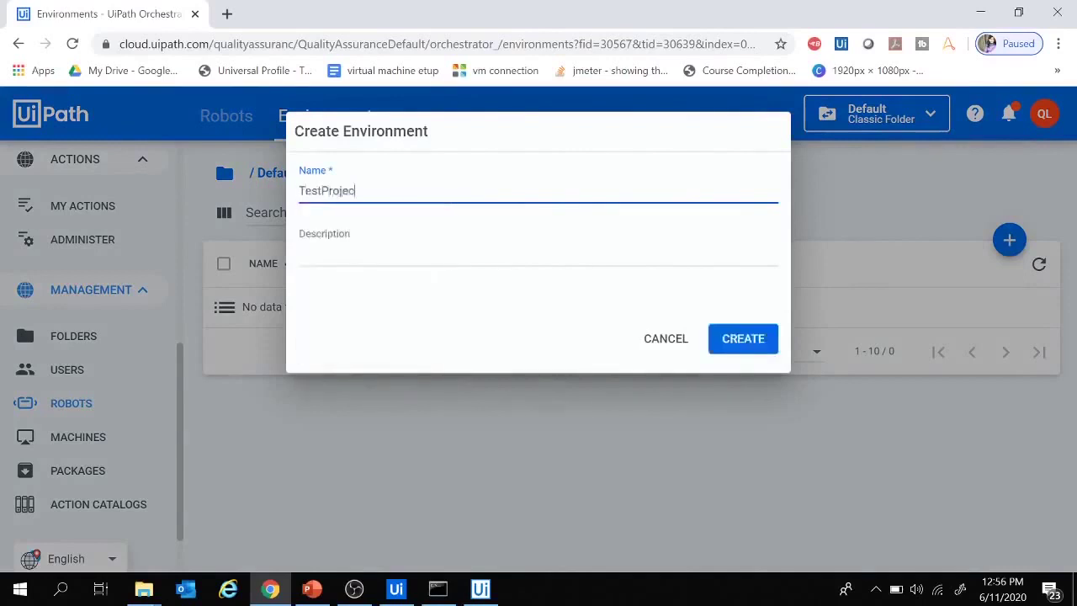
{"action": "type", "text": "t_Prod"}
{"action": "left_click", "coordinate": [738, 343]}
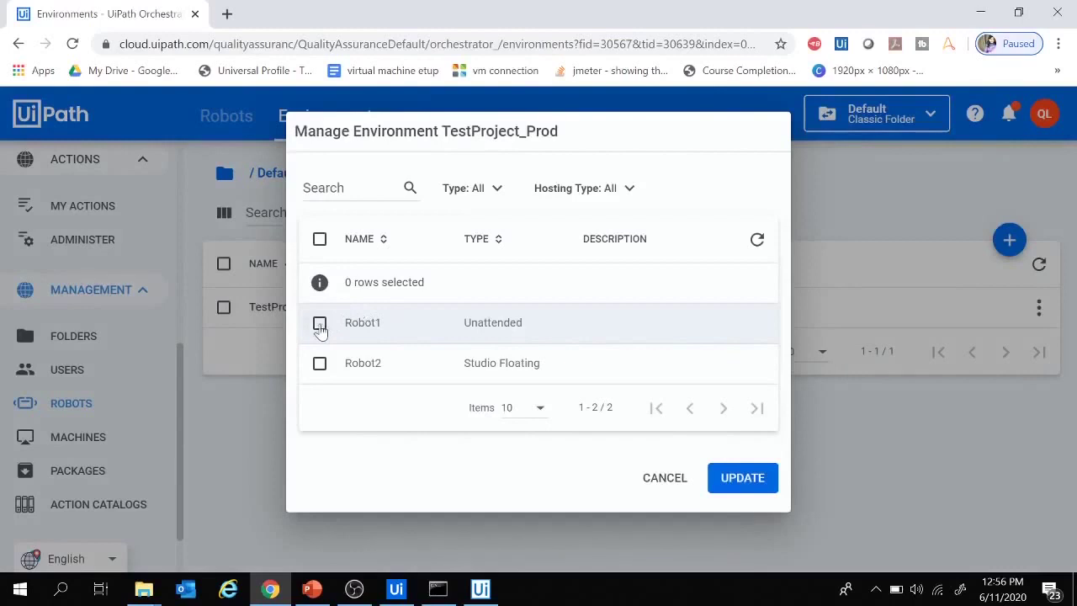
{"action": "left_click", "coordinate": [319, 325]}
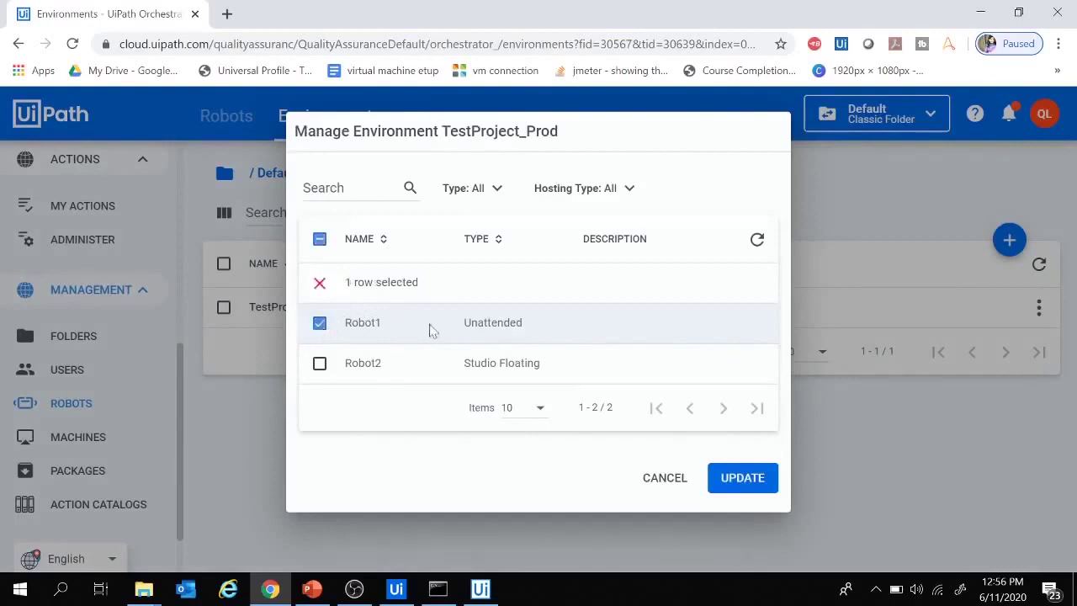
{"action": "left_click", "coordinate": [734, 485]}
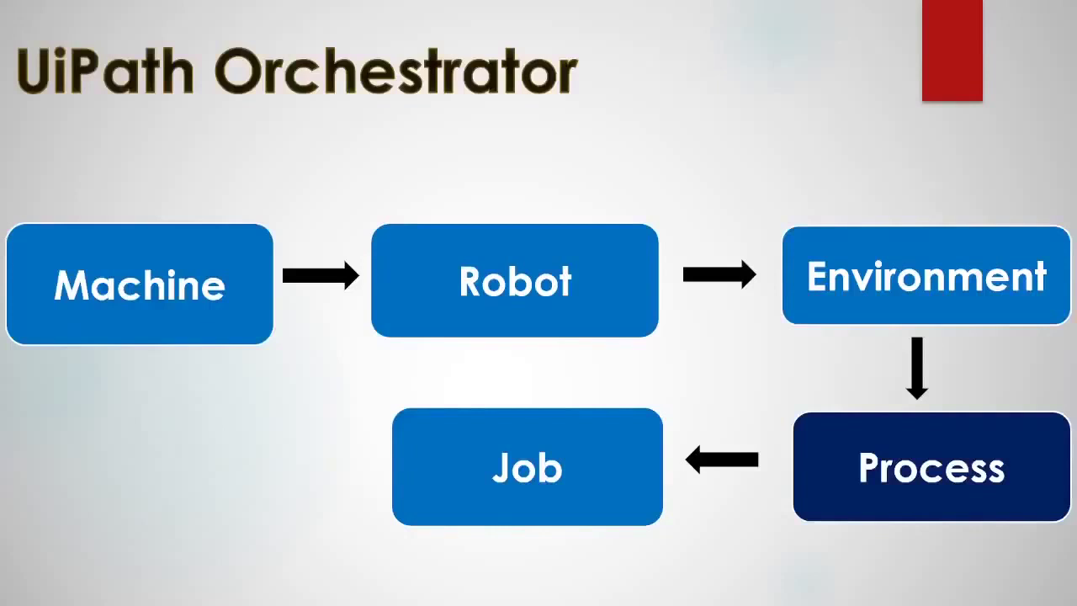
- Advance through the Process, Environment and Package definition slides to the publishing title slide
{"action": "key", "text": "Right"}
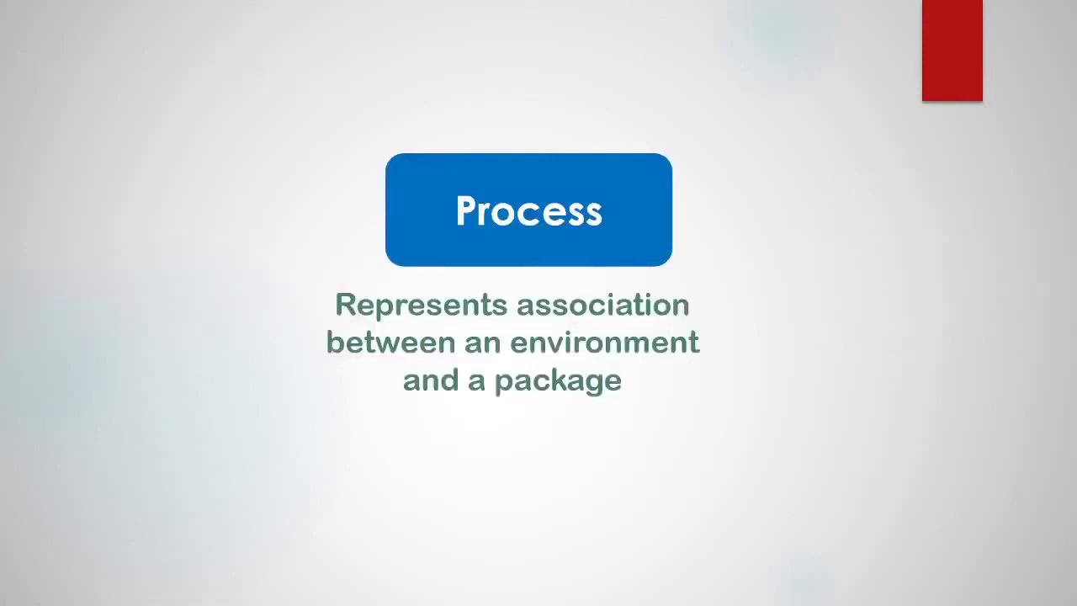
{"action": "key", "text": "Right"}
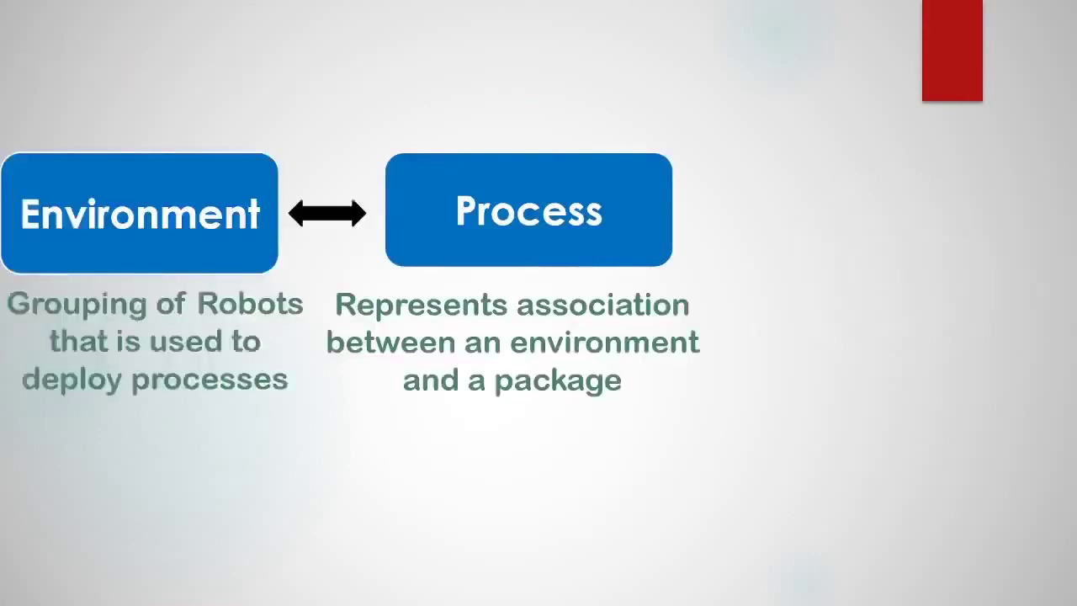
{"action": "key", "text": "Right"}
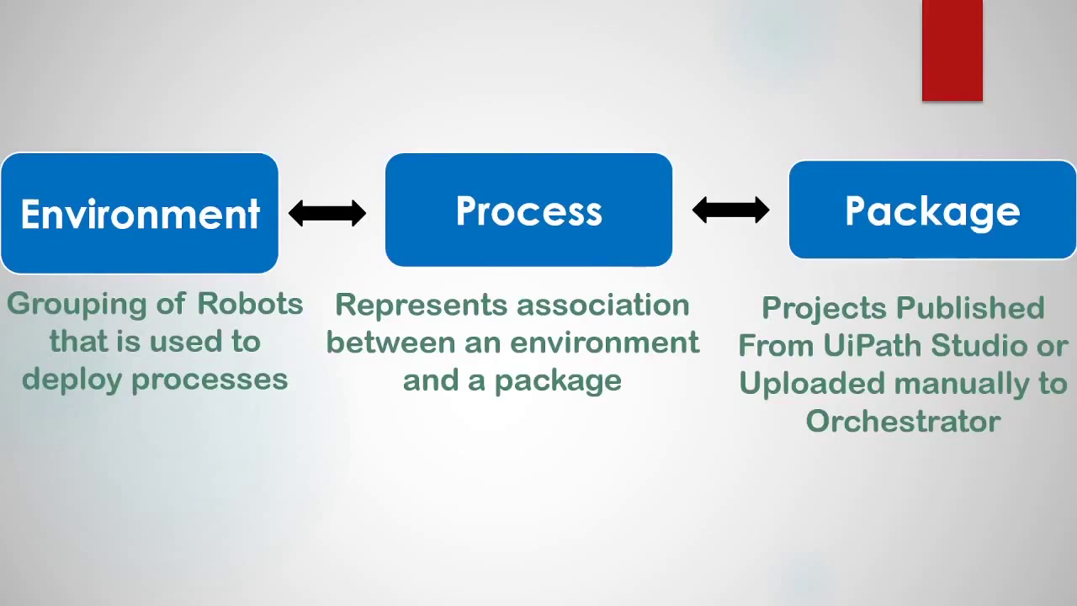
{"action": "key", "text": "Right"}
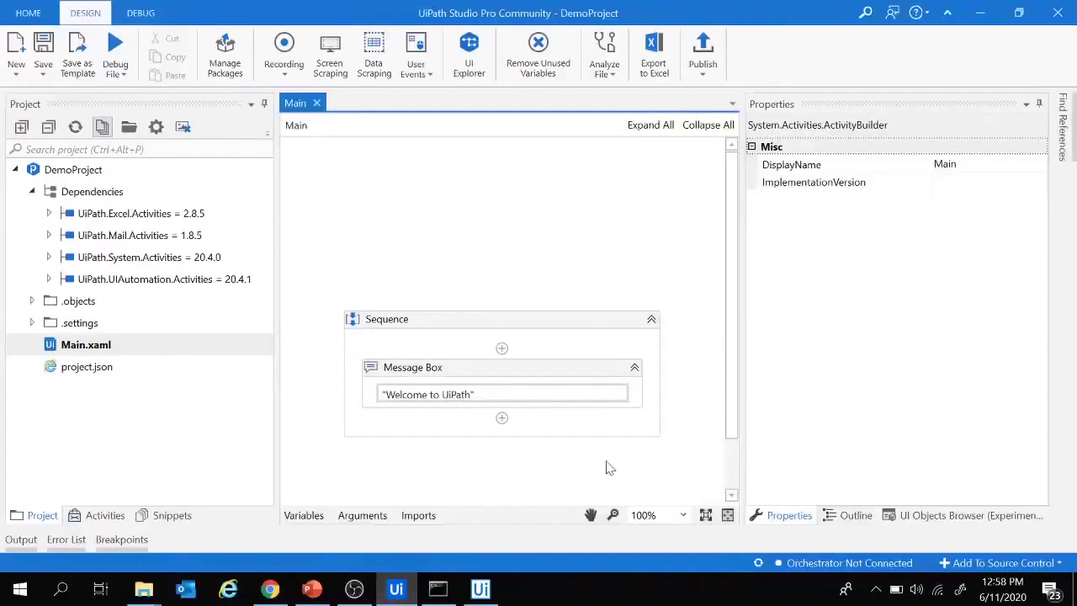
- Verify the robot is Connected and licensed, then return to DemoProject's Main sequence
{"action": "left_click_drag", "start_coordinate": [731, 269], "coordinate": [731, 355]}
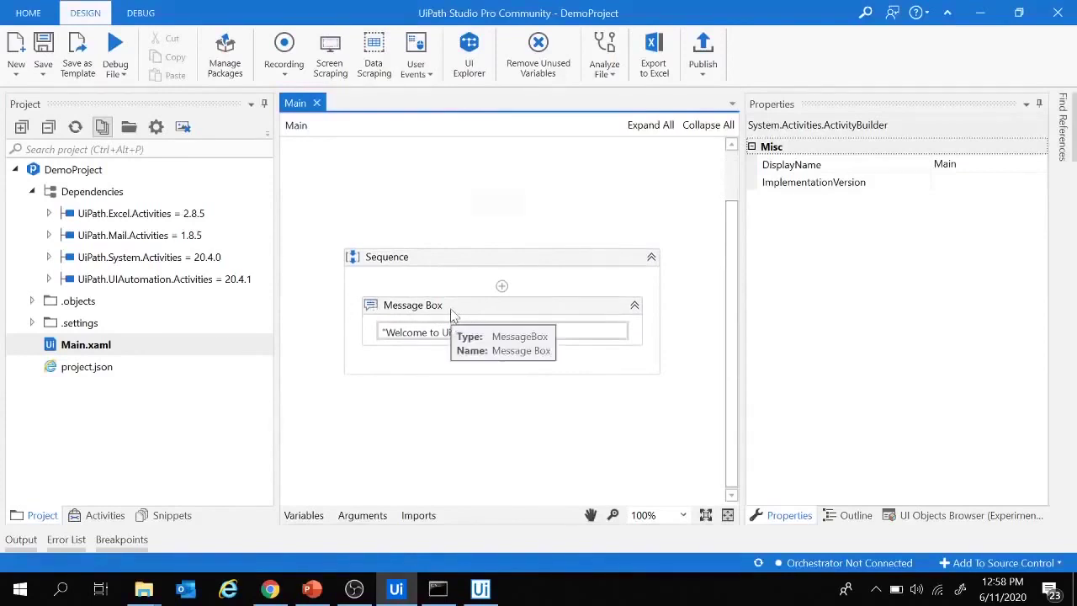
{"action": "left_click", "coordinate": [483, 591]}
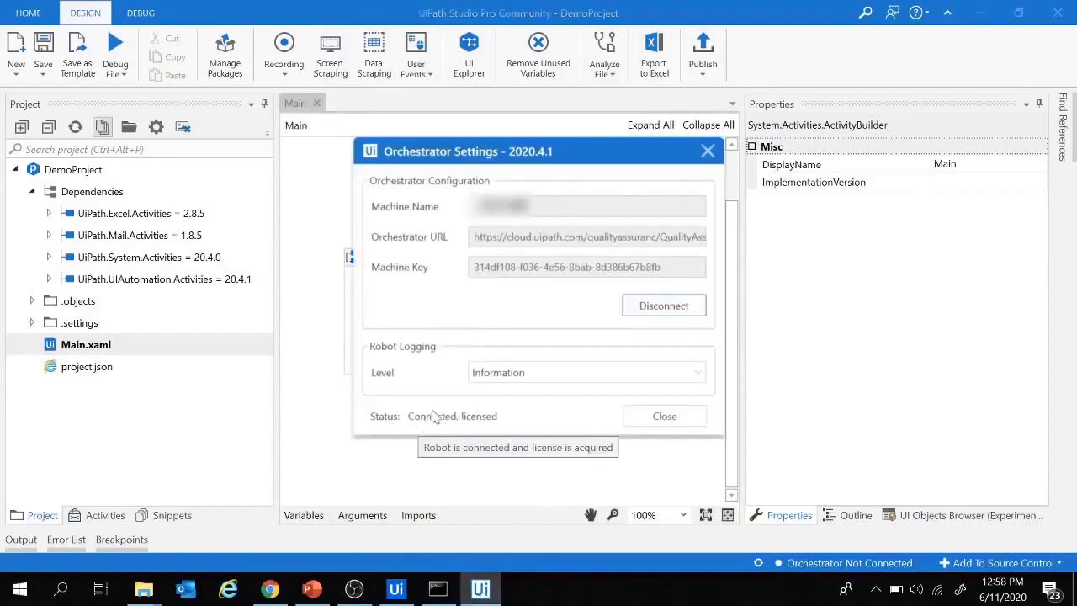
{"action": "left_click", "coordinate": [320, 288]}
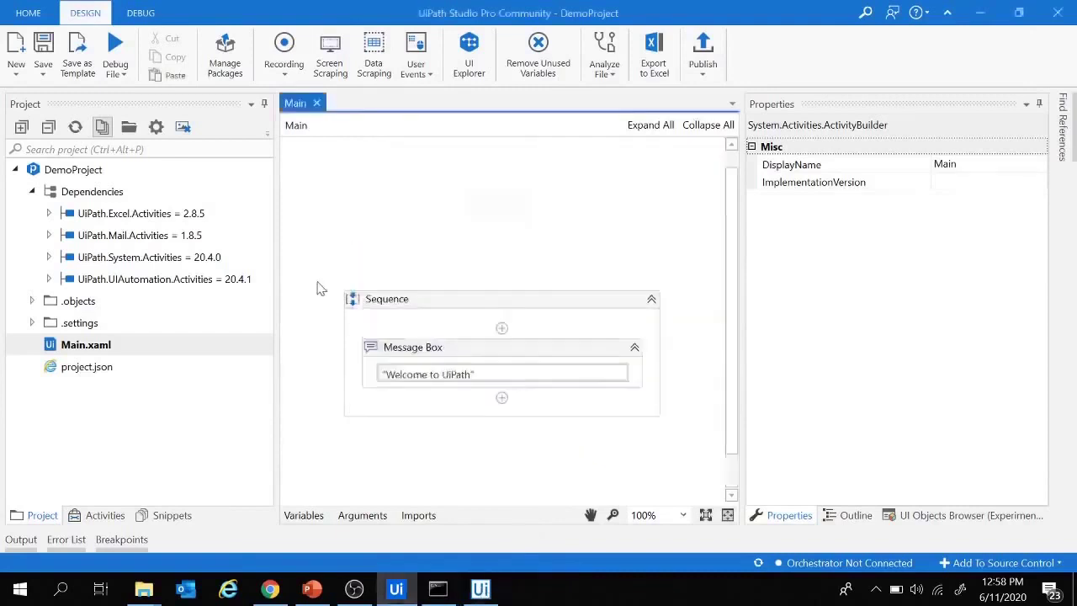
- Publish DemoProject as version 1.0.1 to Orchestrator - Tenant and acknowledge the success message
{"action": "left_click", "coordinate": [702, 52]}
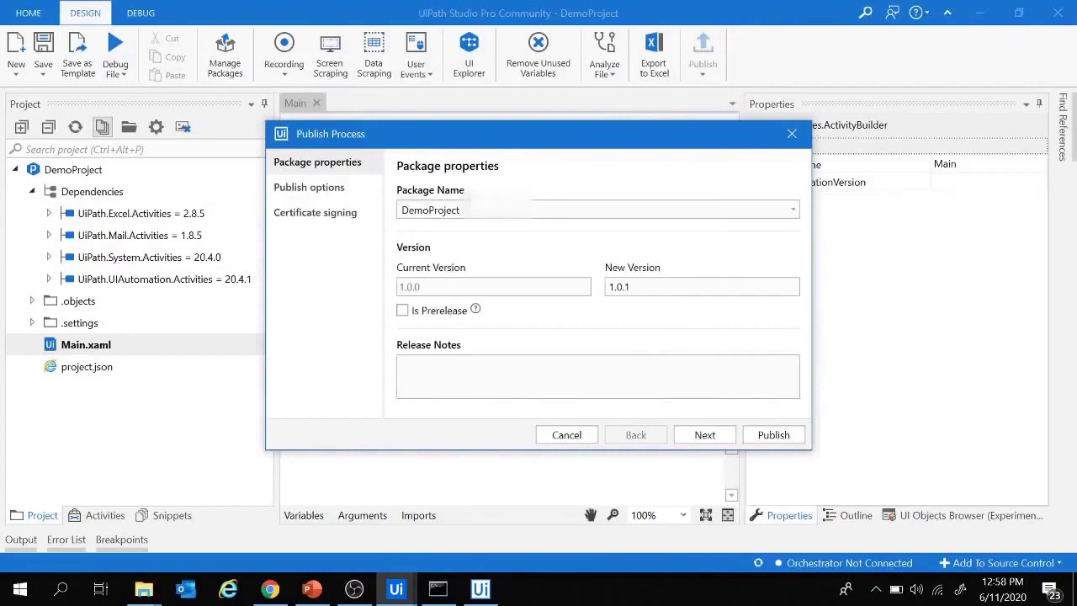
{"action": "left_click", "coordinate": [708, 443]}
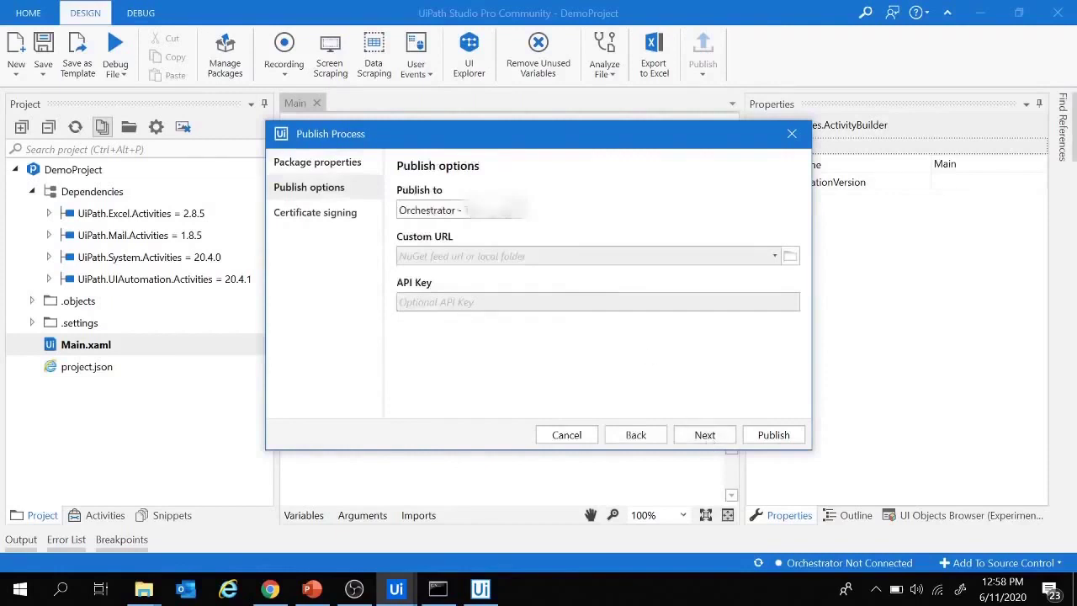
{"action": "left_click", "coordinate": [513, 212]}
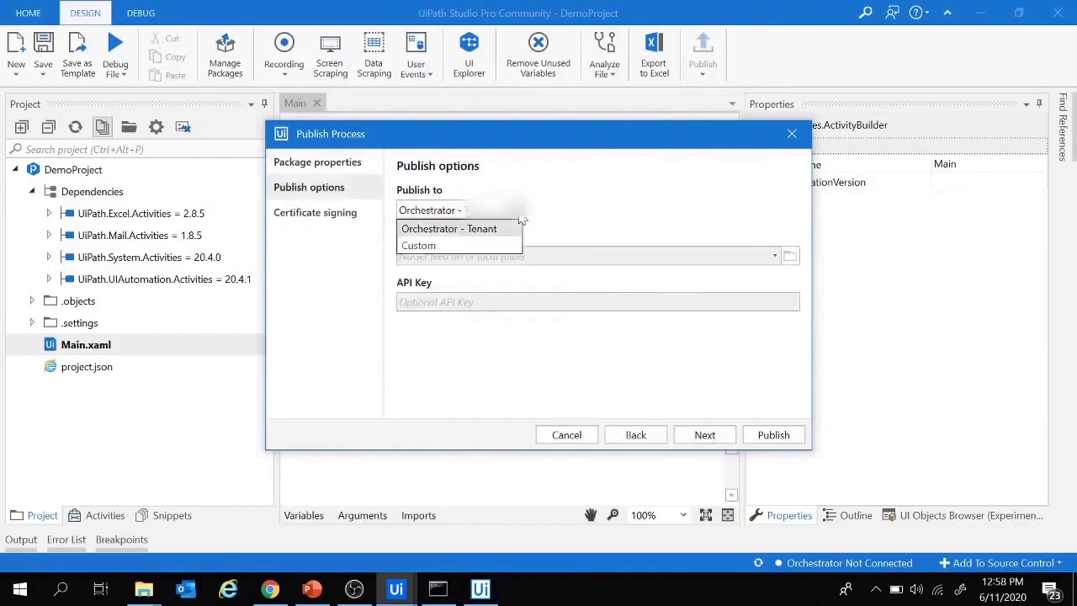
{"action": "left_click", "coordinate": [423, 235]}
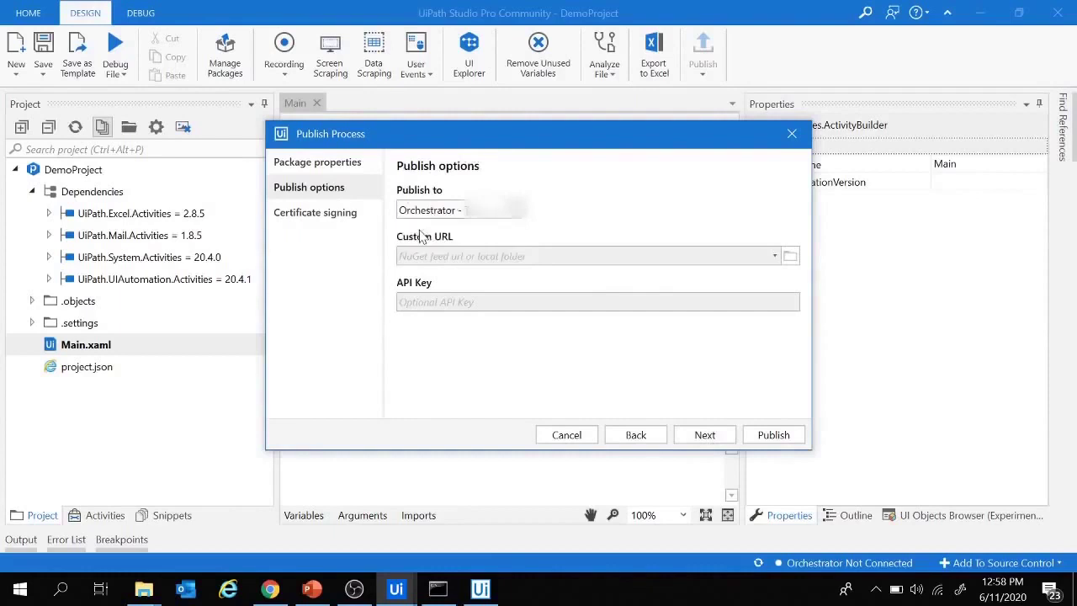
{"action": "left_click", "coordinate": [706, 436]}
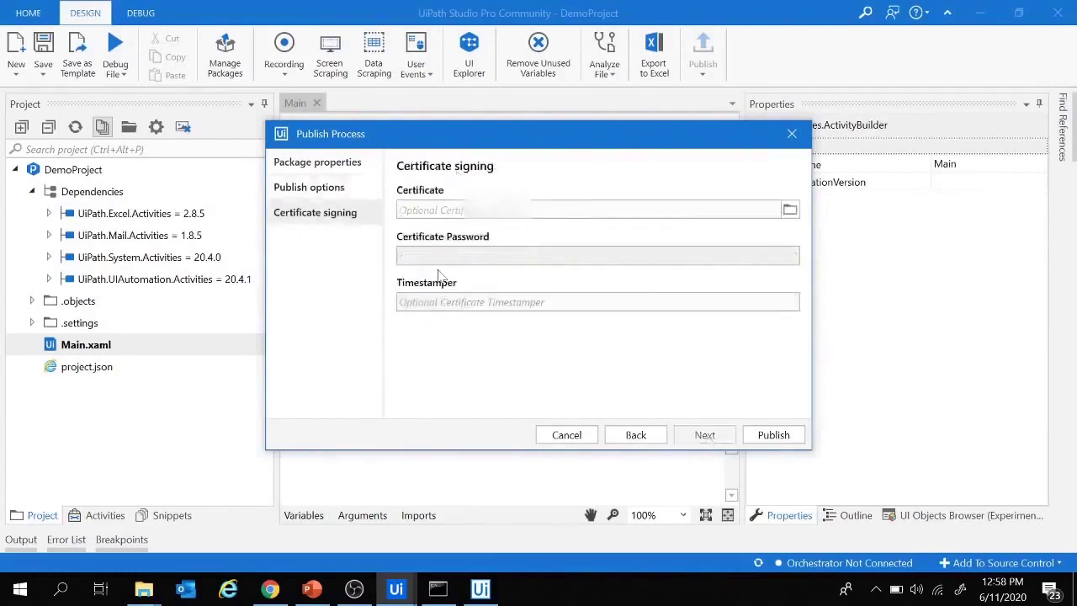
{"action": "left_click", "coordinate": [774, 435]}
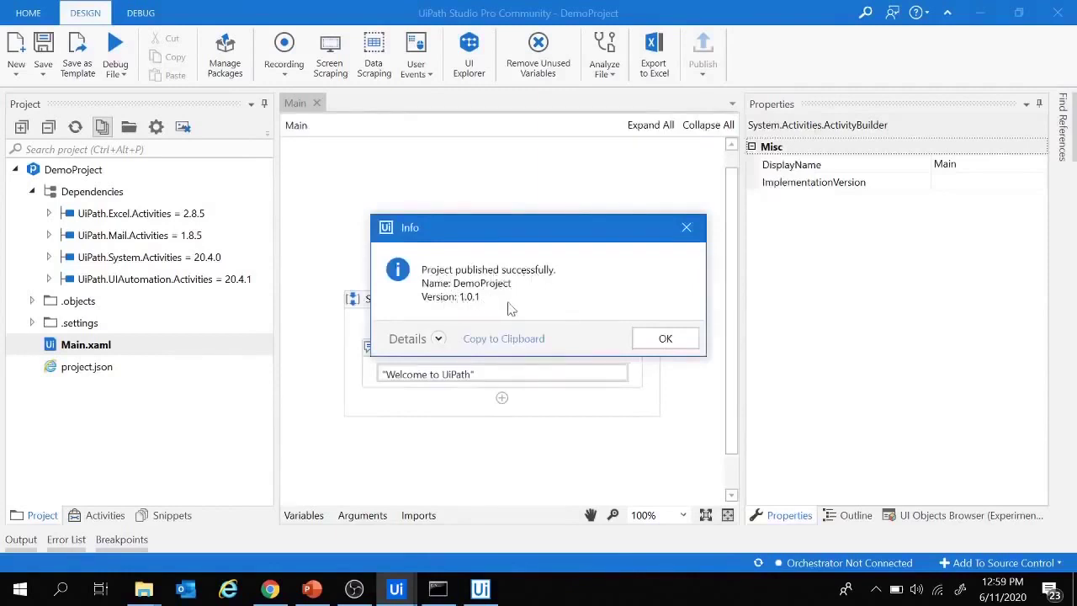
{"action": "left_click", "coordinate": [665, 339]}
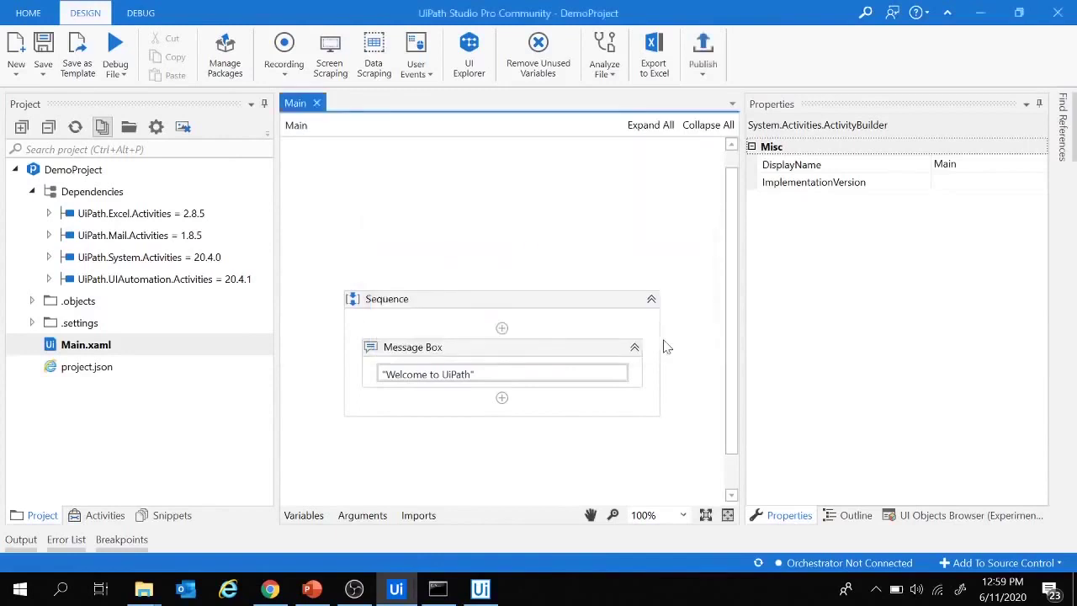
{"action": "left_click", "coordinate": [270, 591]}
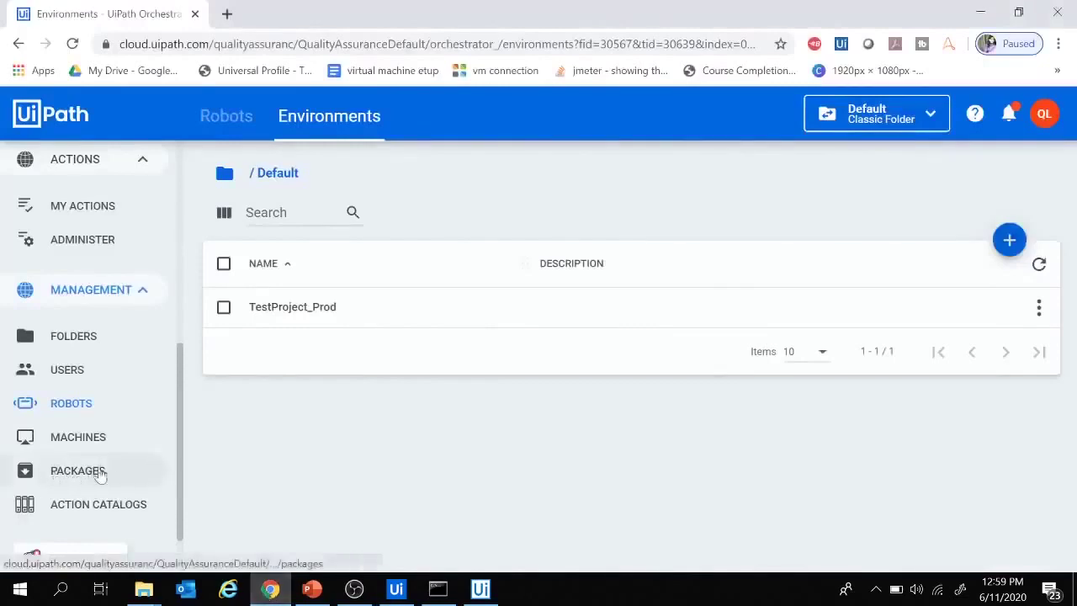
- Open the Packages page and refresh it so the newly published DemoProject package appears
{"action": "left_click", "coordinate": [74, 473]}
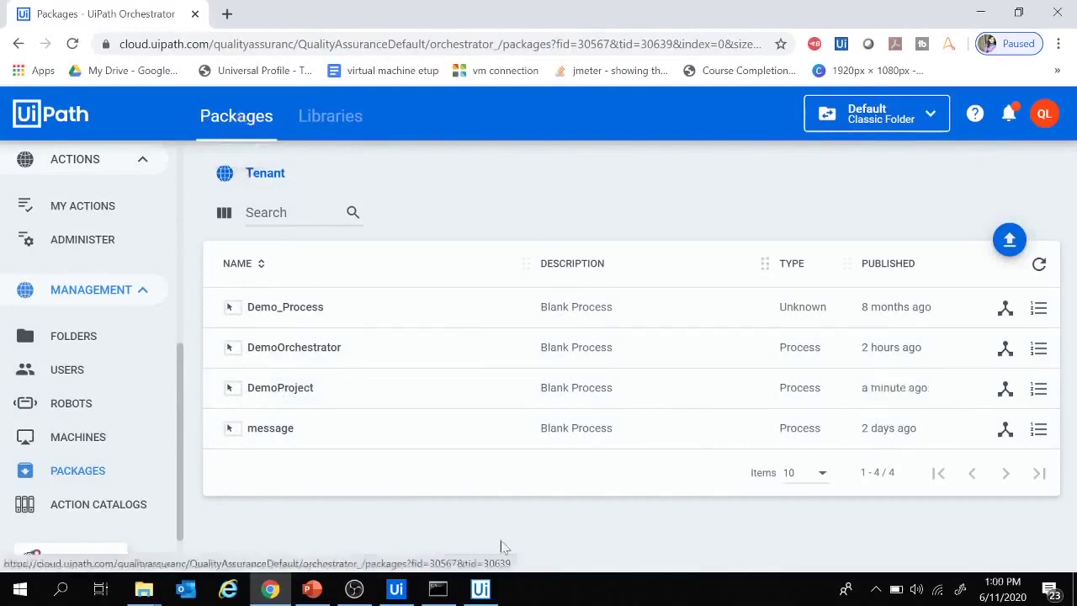
{"action": "left_click", "coordinate": [396, 589]}
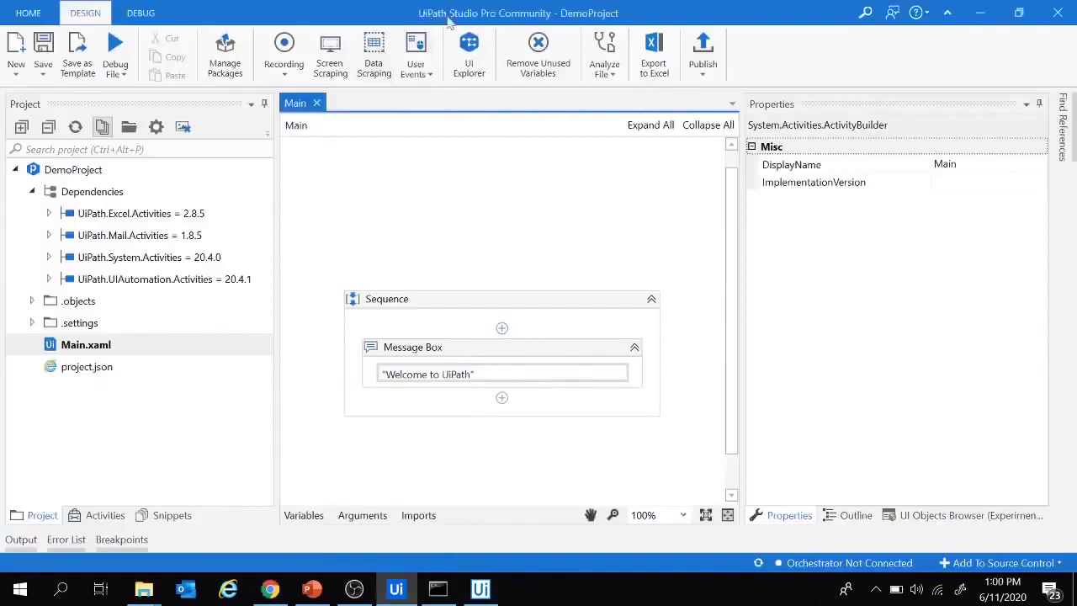
{"action": "left_click", "coordinate": [269, 589]}
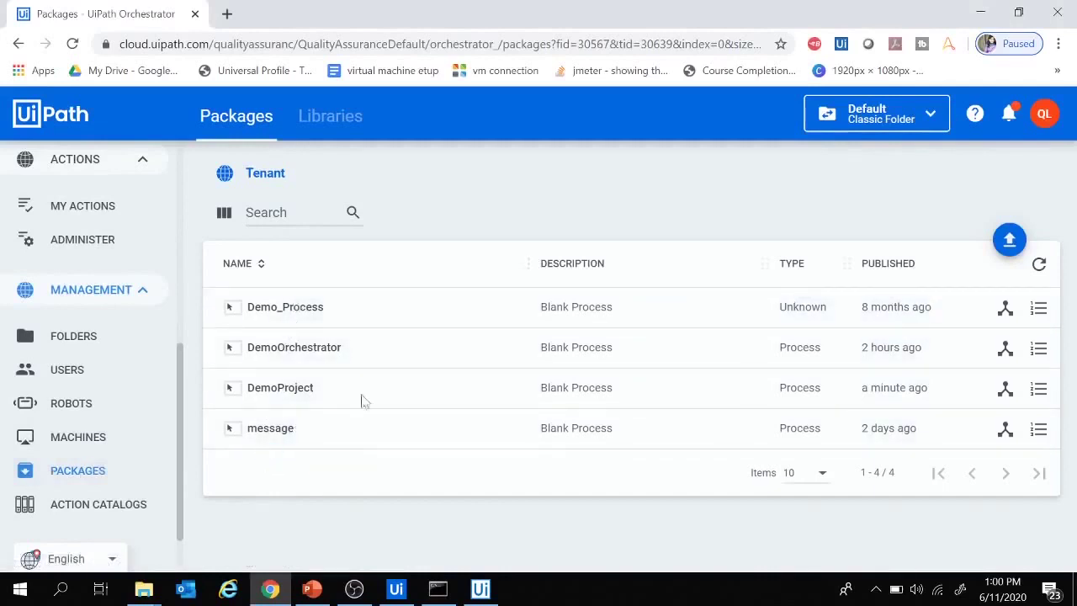
{"action": "left_click", "coordinate": [1038, 266]}
{"action": "left_click", "coordinate": [1010, 243]}
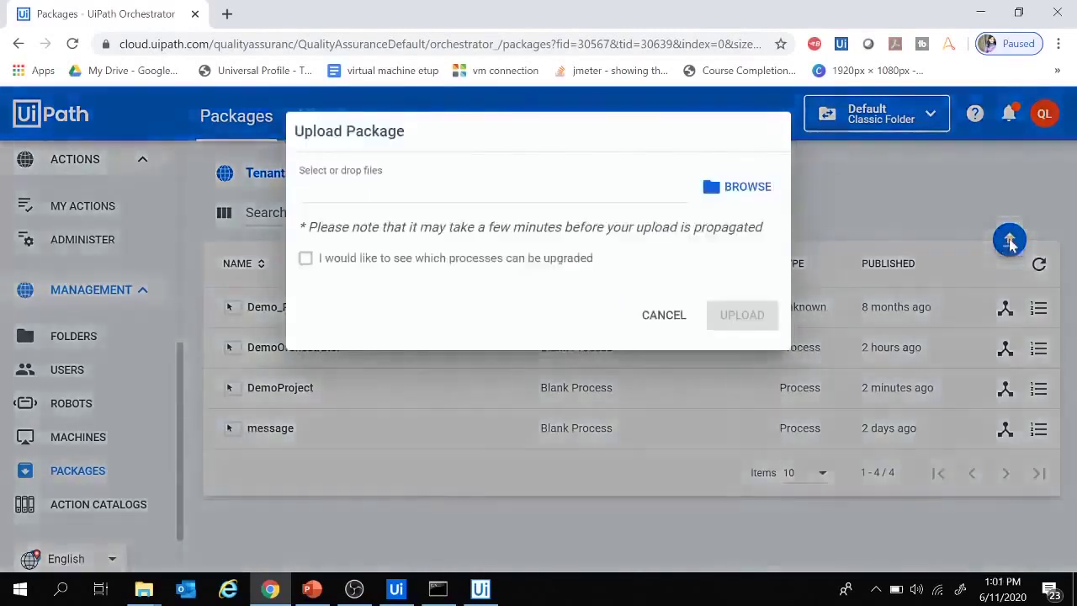
{"action": "left_click", "coordinate": [747, 188]}
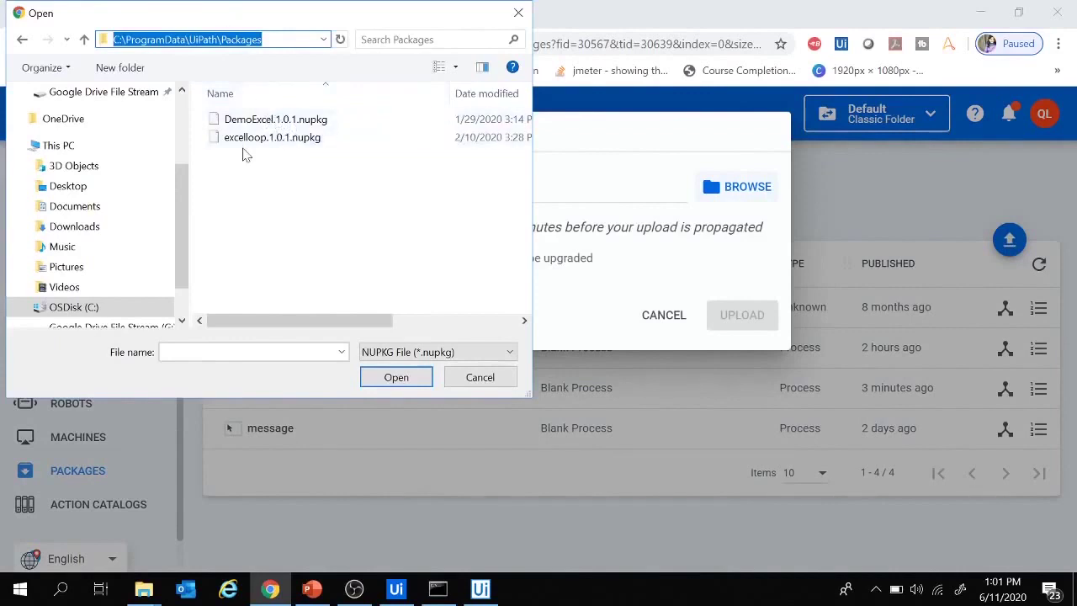
{"action": "left_click", "coordinate": [480, 377]}
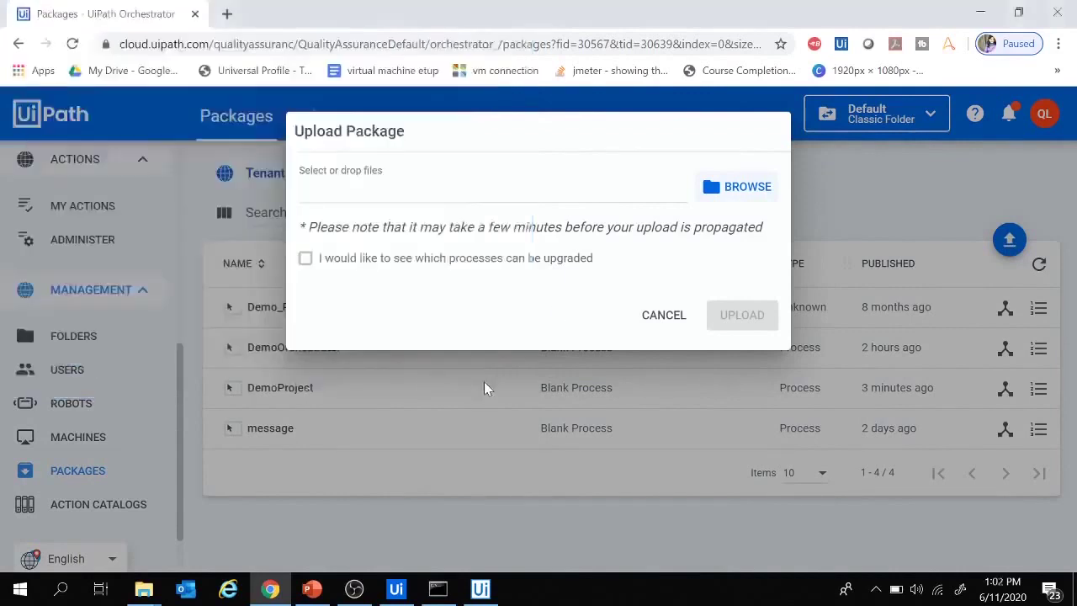
{"action": "left_click", "coordinate": [656, 320]}
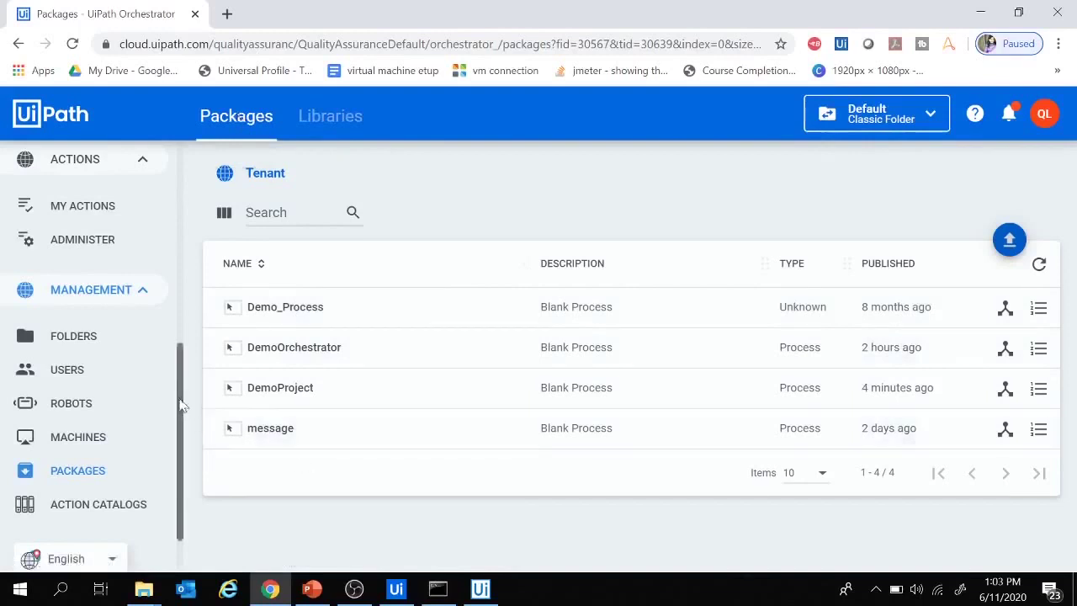
- Start a new process deployment under Processes with DemoProject as the package
{"action": "left_click_drag", "start_coordinate": [179, 405], "coordinate": [180, 235]}
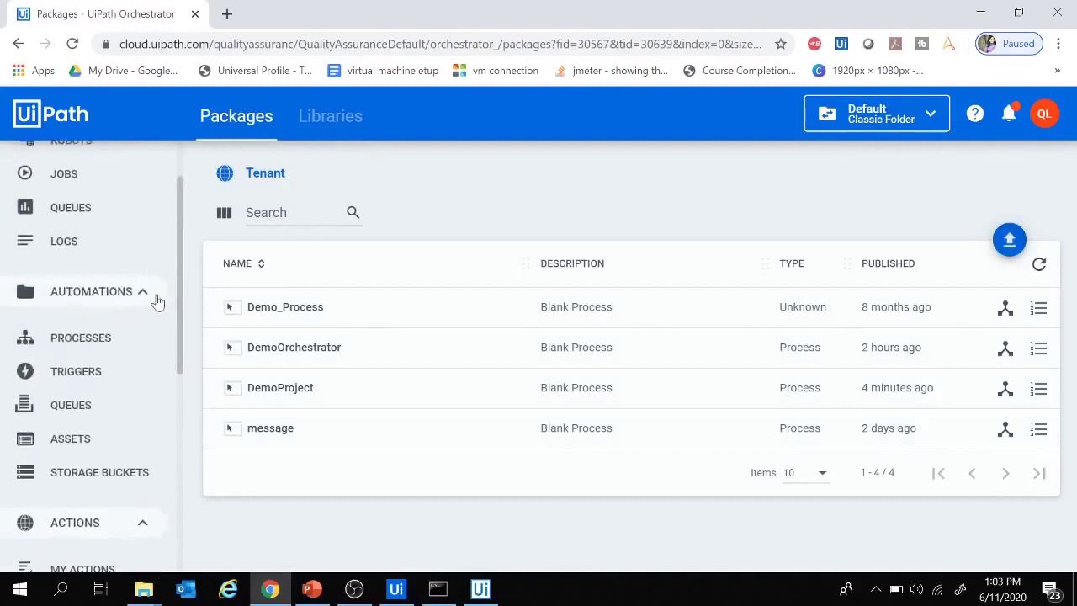
{"action": "left_click", "coordinate": [81, 338]}
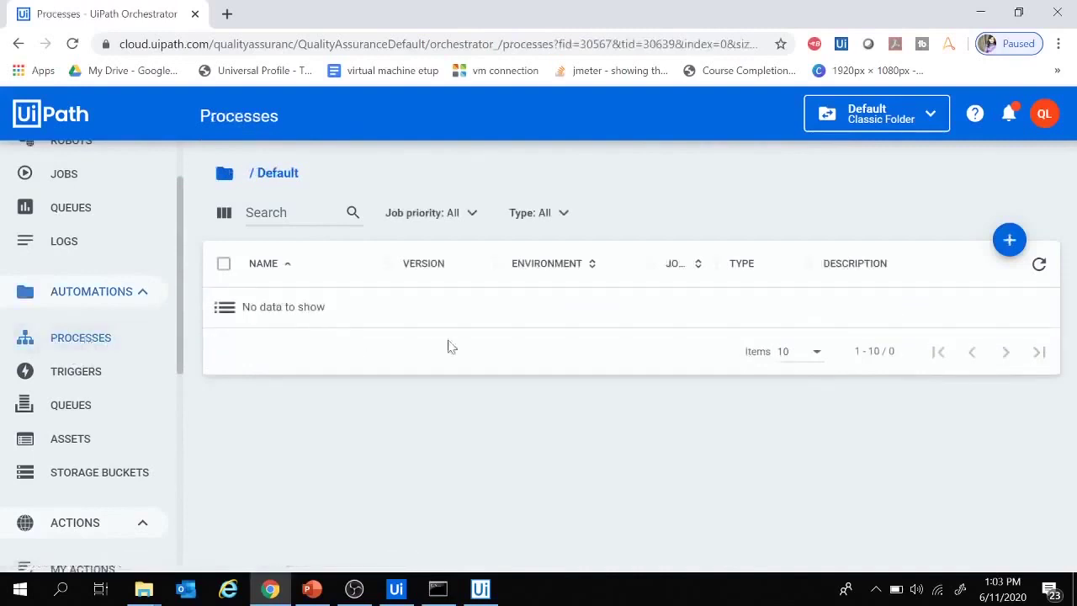
{"action": "left_click", "coordinate": [1009, 241]}
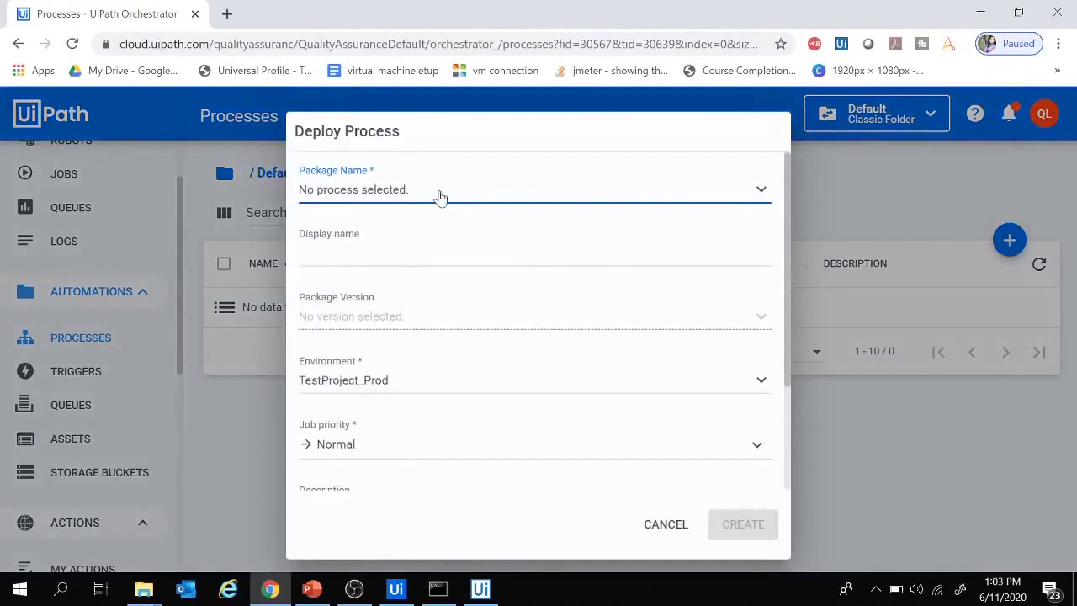
{"action": "left_click", "coordinate": [439, 196]}
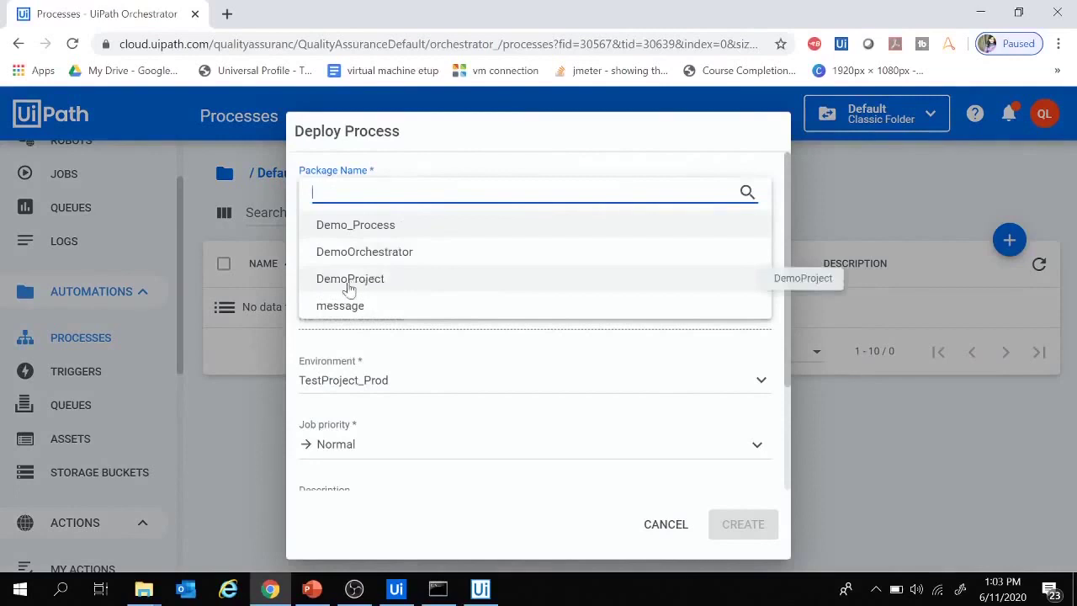
{"action": "left_click", "coordinate": [353, 288]}
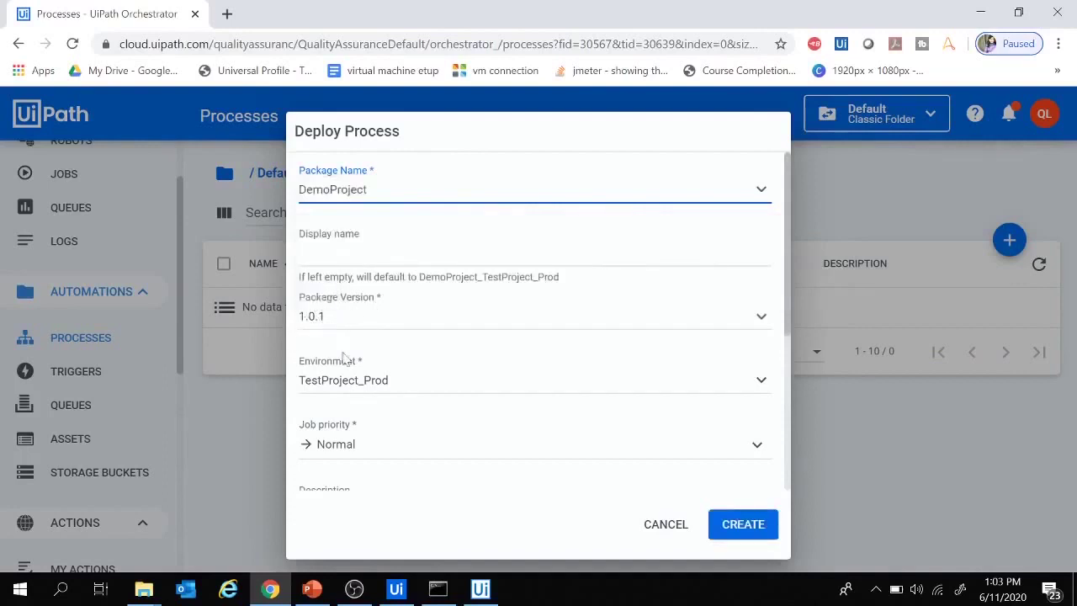
- Assign the TestProject_Prod environment and Normal priority, then create the process
{"action": "left_click", "coordinate": [387, 386]}
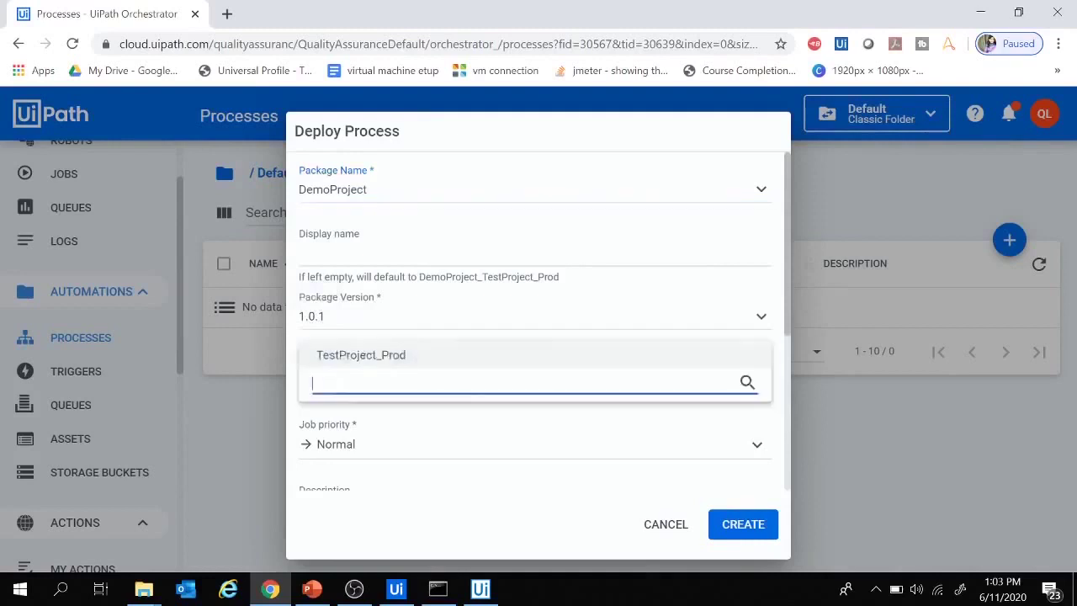
{"action": "left_click", "coordinate": [361, 356]}
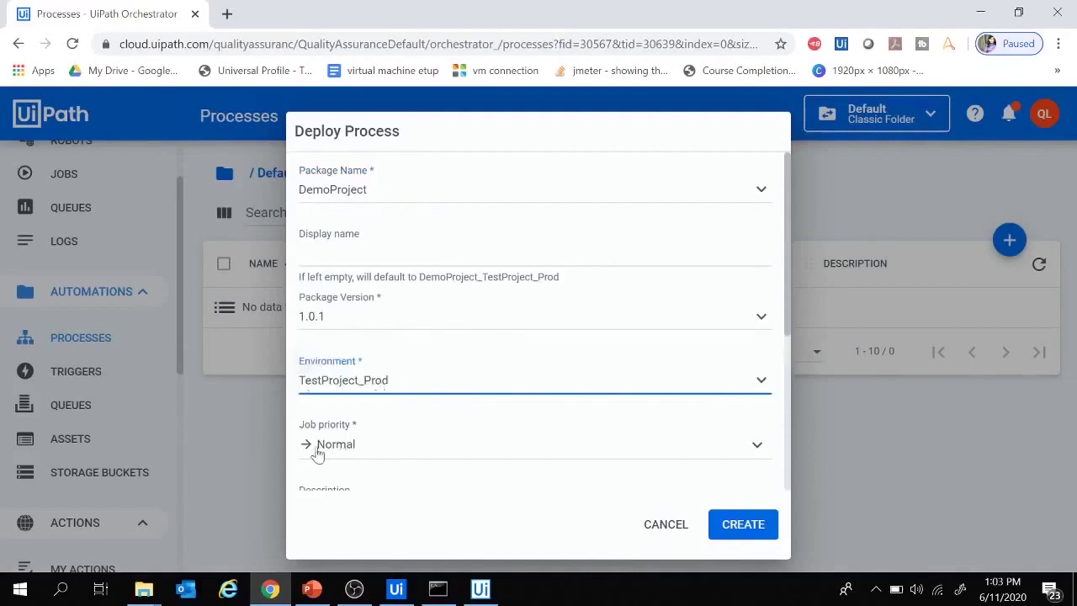
{"action": "left_click", "coordinate": [386, 445]}
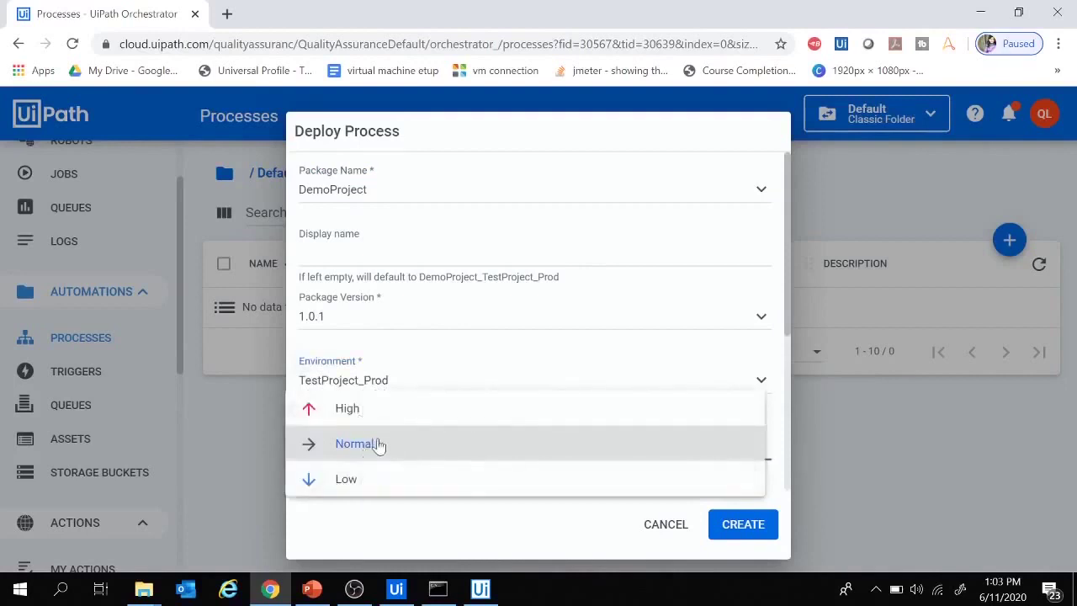
{"action": "left_click", "coordinate": [360, 444]}
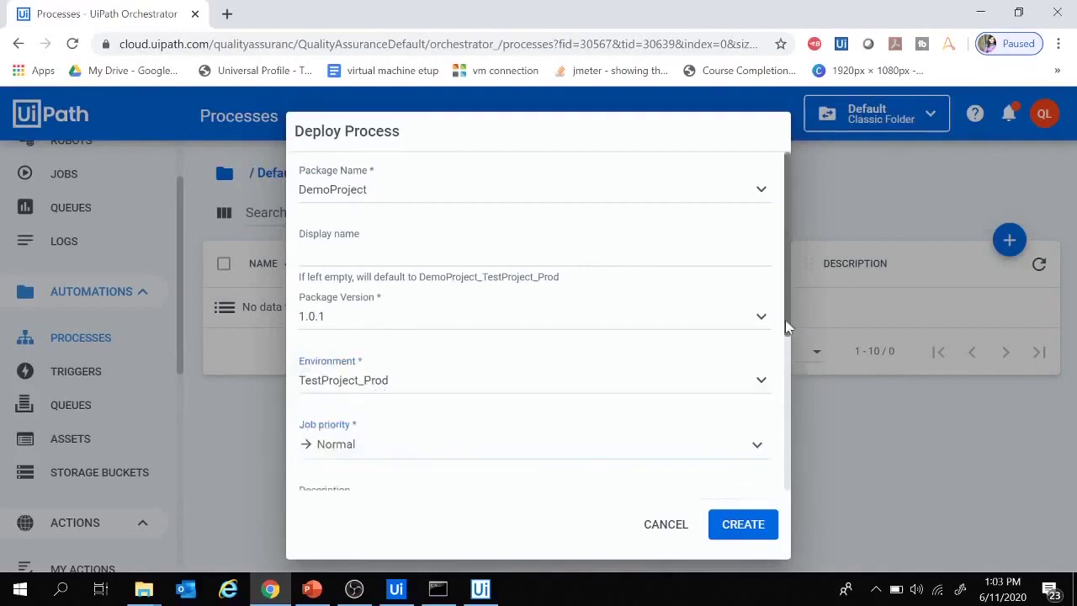
{"action": "left_click_drag", "start_coordinate": [785, 319], "coordinate": [777, 257]}
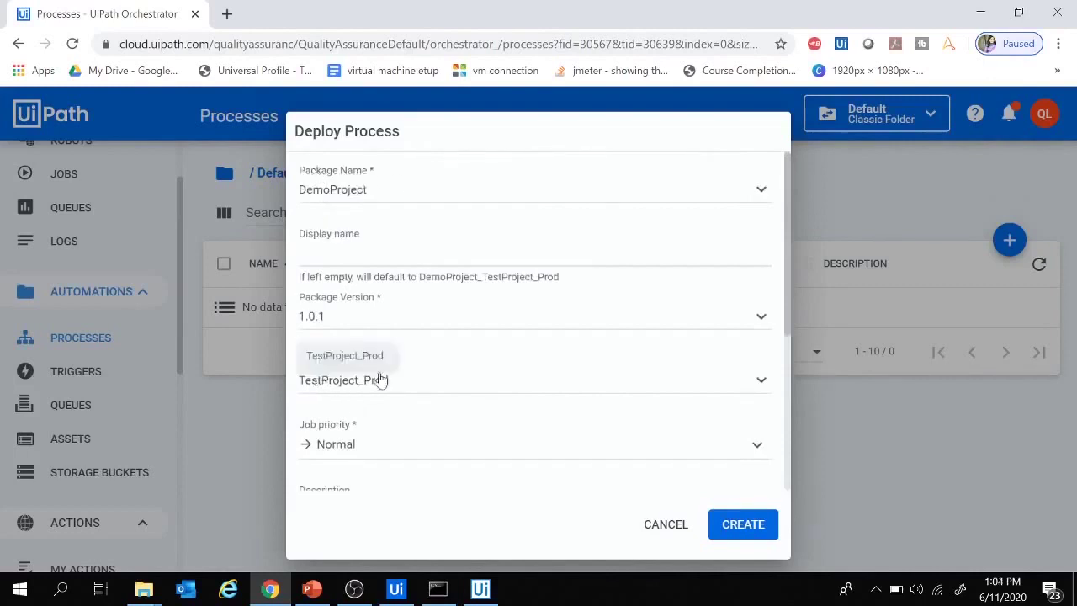
{"action": "left_click_drag", "start_coordinate": [787, 320], "coordinate": [772, 503]}
{"action": "left_click", "coordinate": [742, 524]}
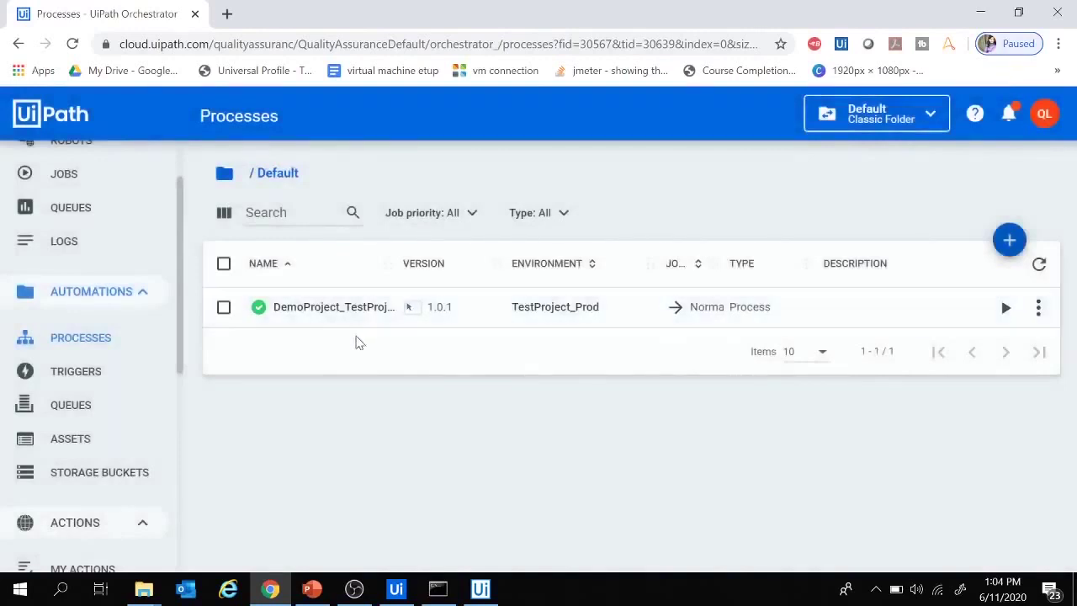
{"action": "left_click", "coordinate": [312, 588]}
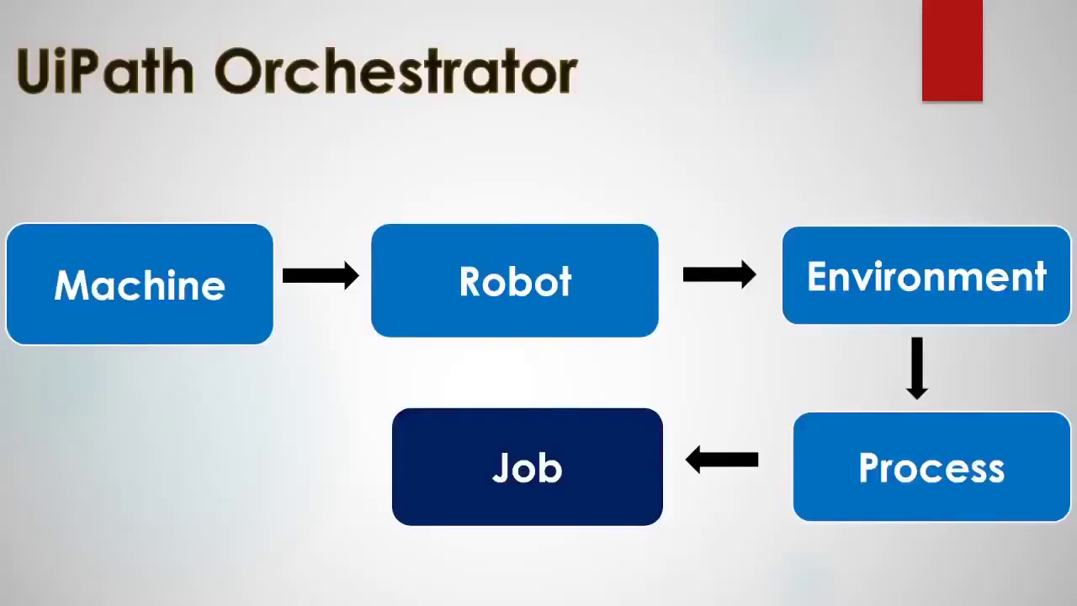
- Advance the slideshow to the slide defining a Job
{"action": "key", "text": "Right"}
{"action": "key", "text": "Right"}
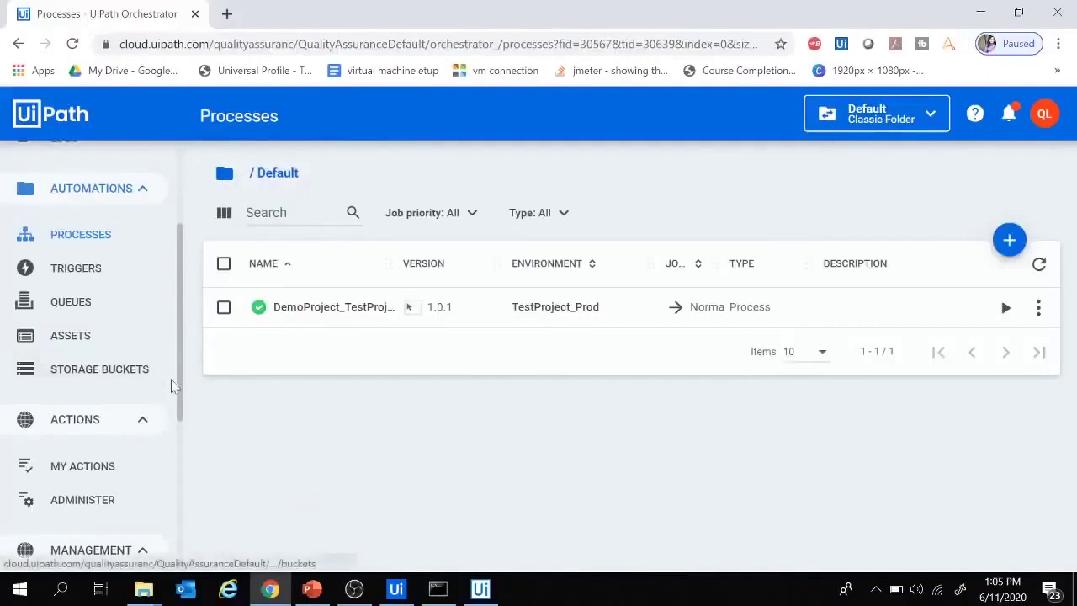
- Start a new job of DemoProject_TestProject_Prod on Robot1
{"action": "left_click_drag", "start_coordinate": [180, 384], "coordinate": [187, 284]}
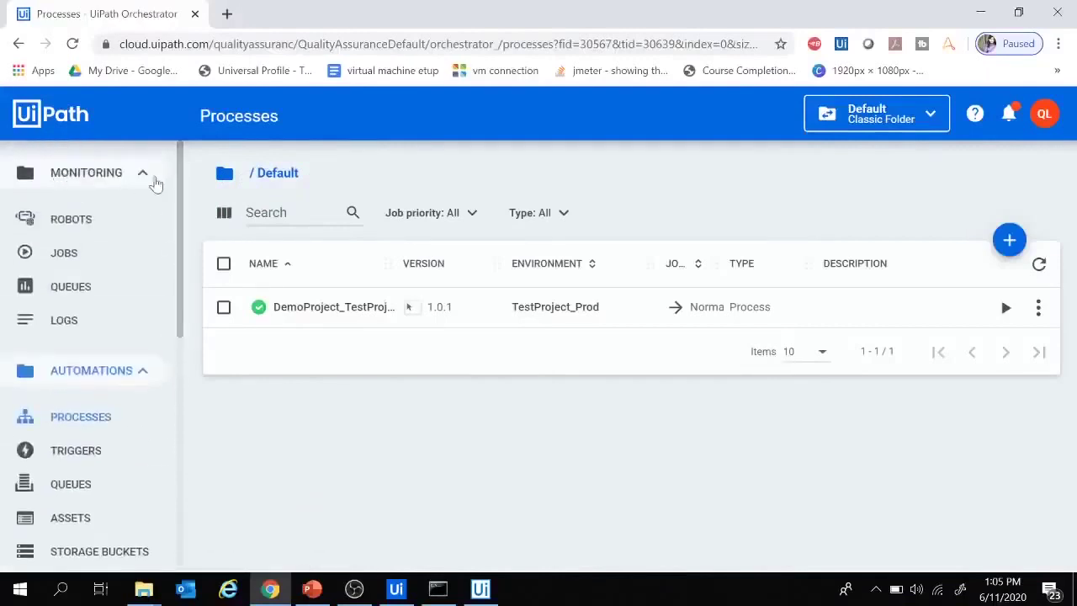
{"action": "left_click", "coordinate": [59, 255]}
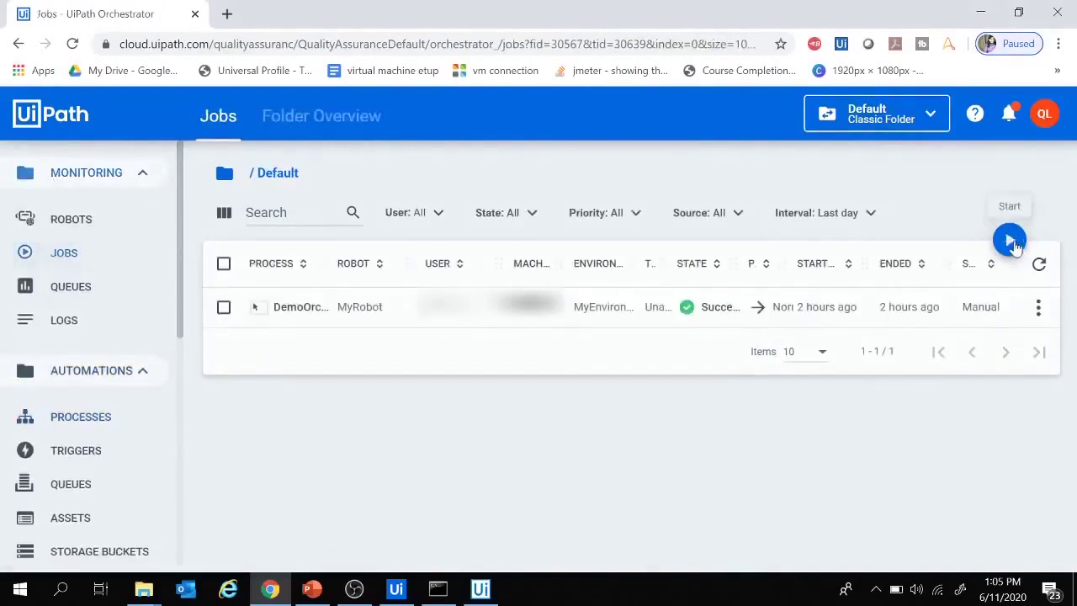
{"action": "left_click", "coordinate": [1010, 241]}
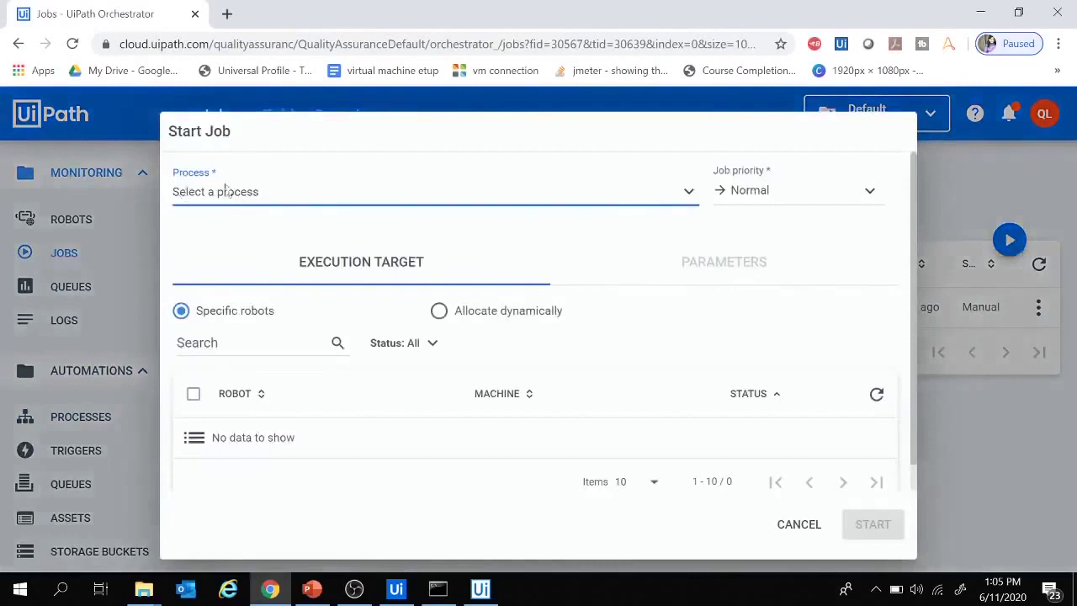
{"action": "left_click", "coordinate": [277, 196]}
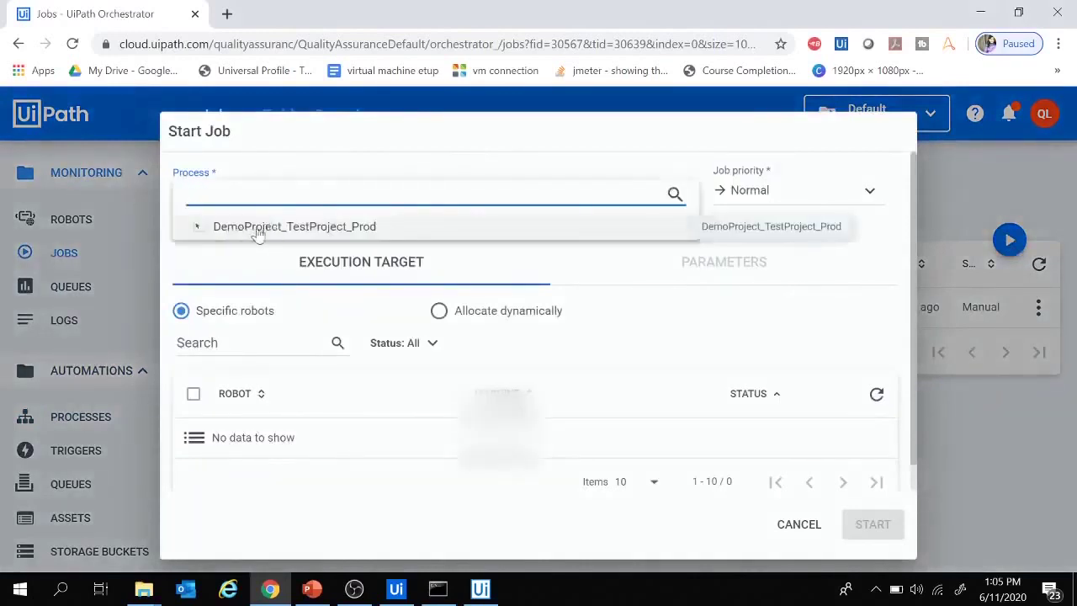
{"action": "left_click", "coordinate": [331, 229]}
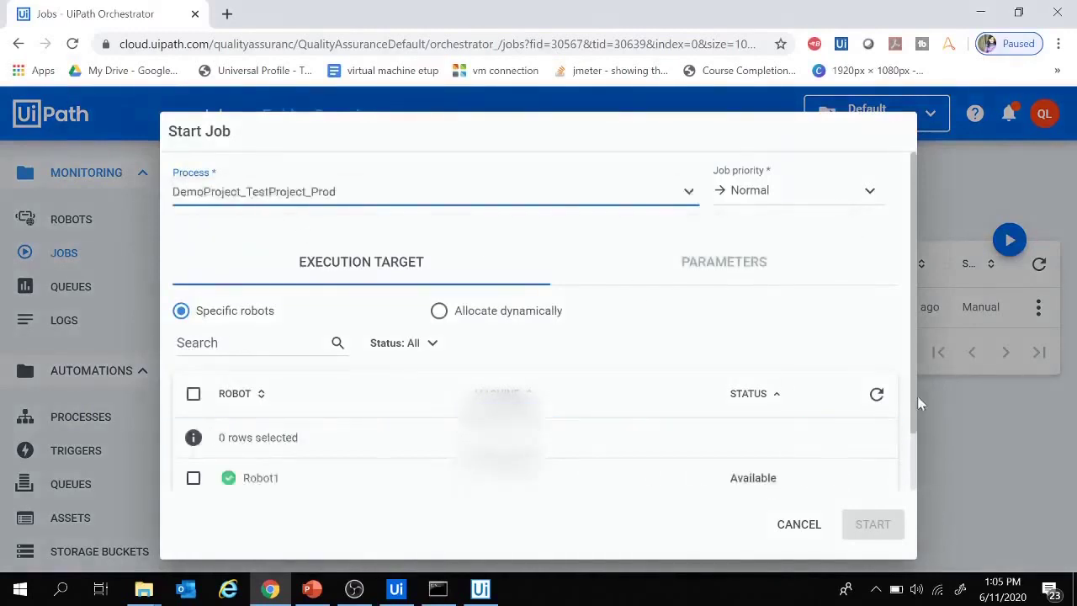
{"action": "scroll", "coordinate": [917, 396], "scroll_direction": "down", "scroll_amount": 2}
{"action": "left_click", "coordinate": [193, 410]}
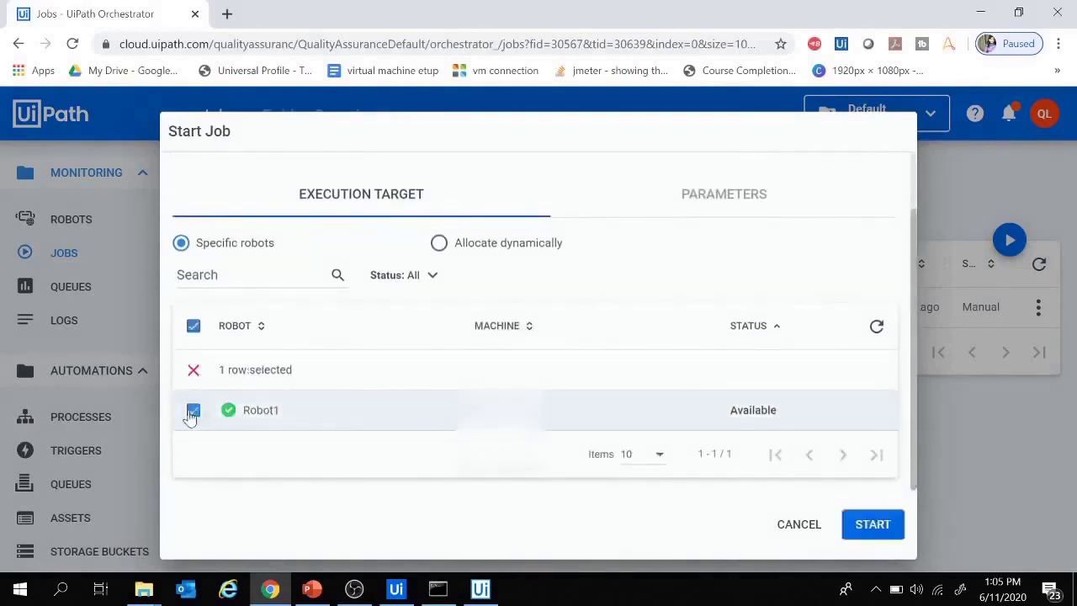
{"action": "left_click", "coordinate": [861, 525]}
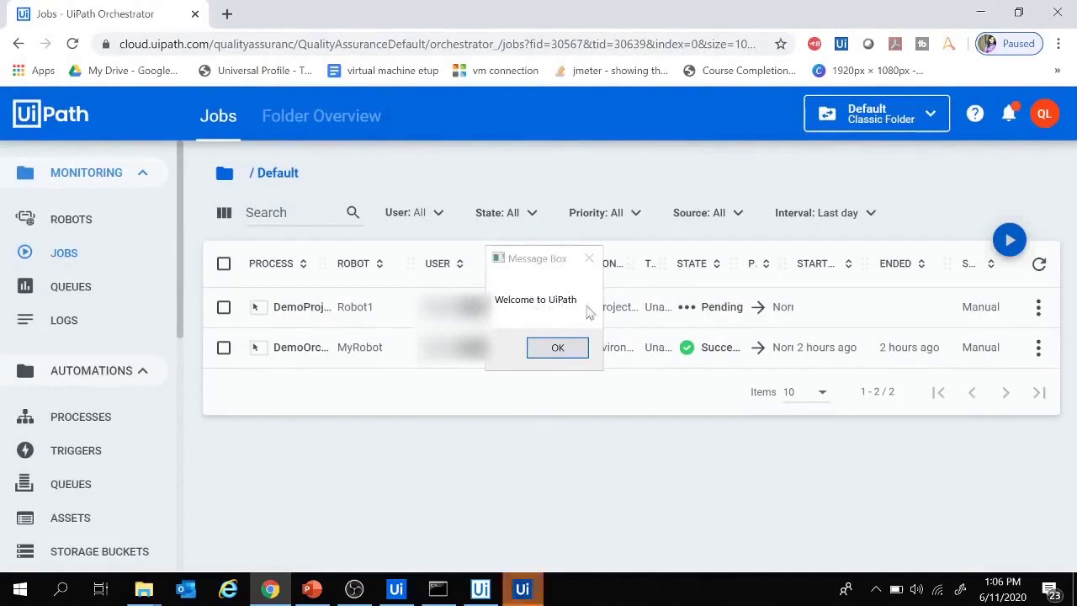
- Dismiss the 'Welcome to UiPath' message box shown by the running job
{"action": "left_click", "coordinate": [395, 589]}
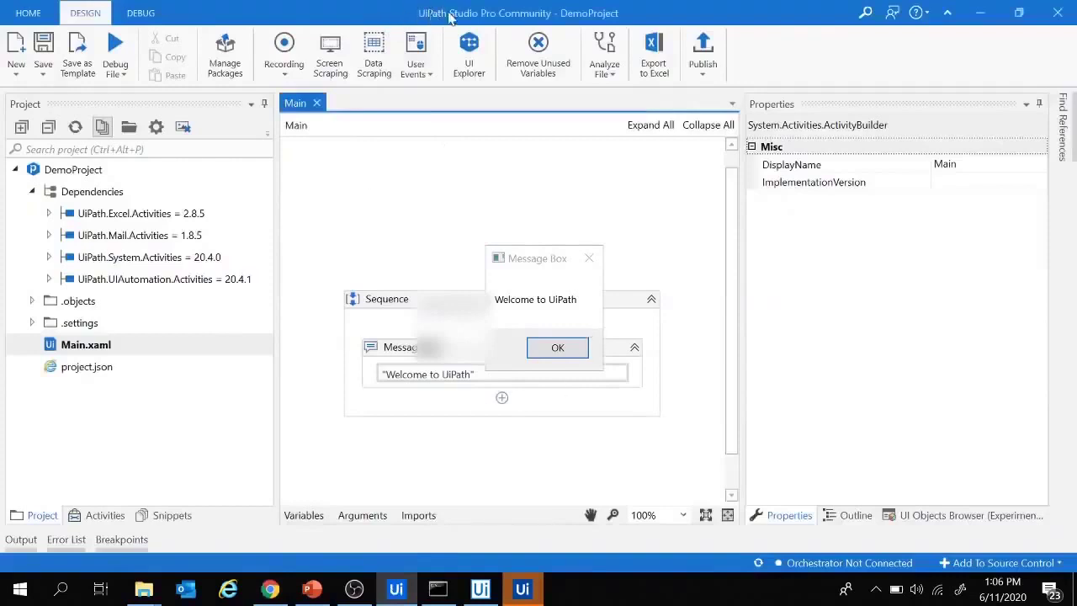
{"action": "left_click", "coordinate": [273, 589]}
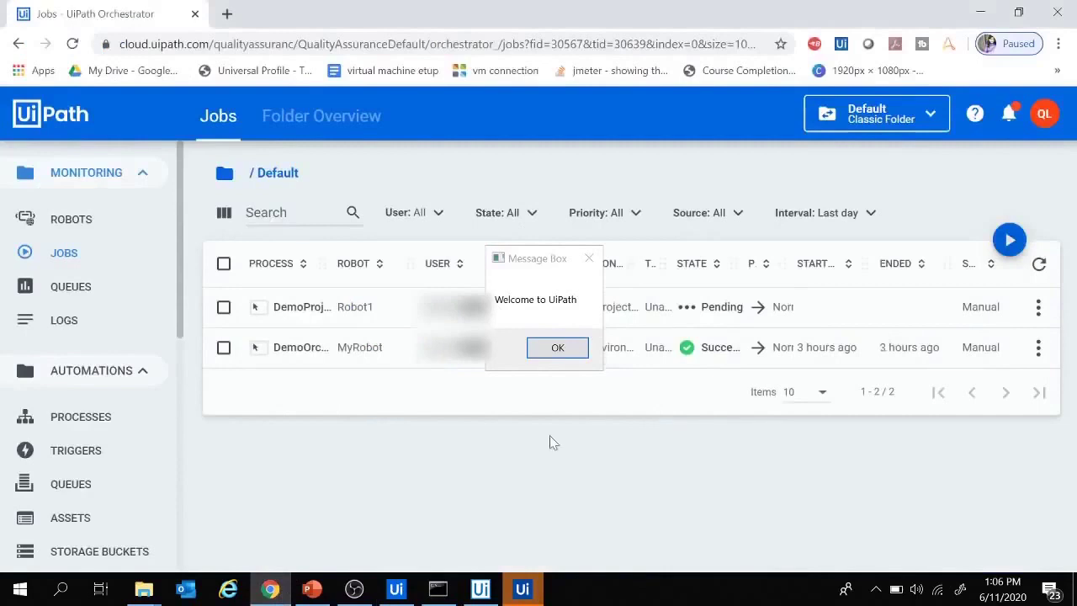
{"action": "left_click", "coordinate": [561, 352]}
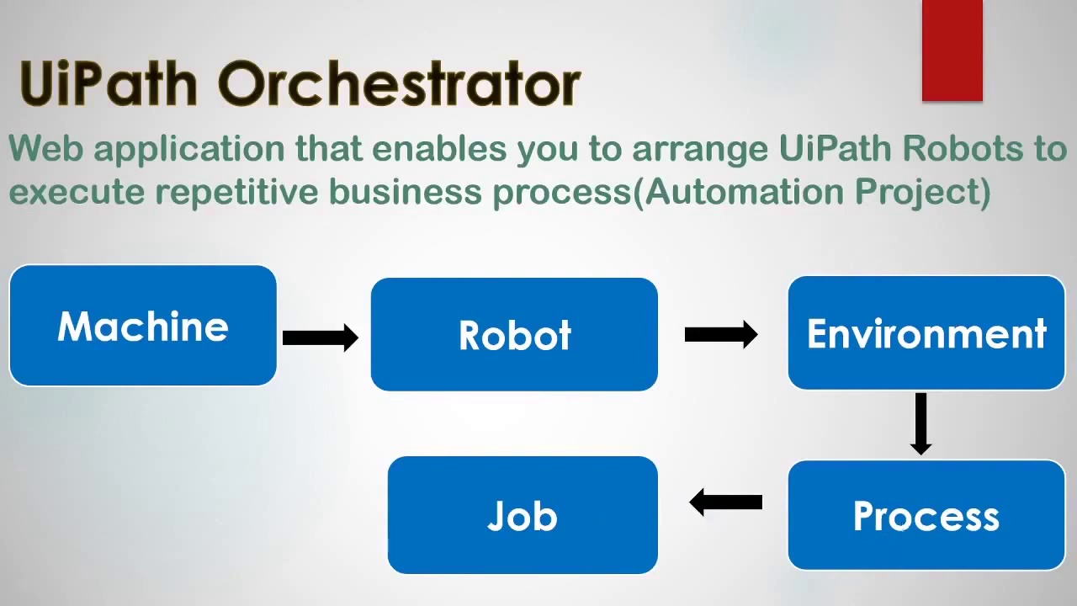
- Advance the slideshow to the Version Management title slide
{"action": "key", "text": "Right"}
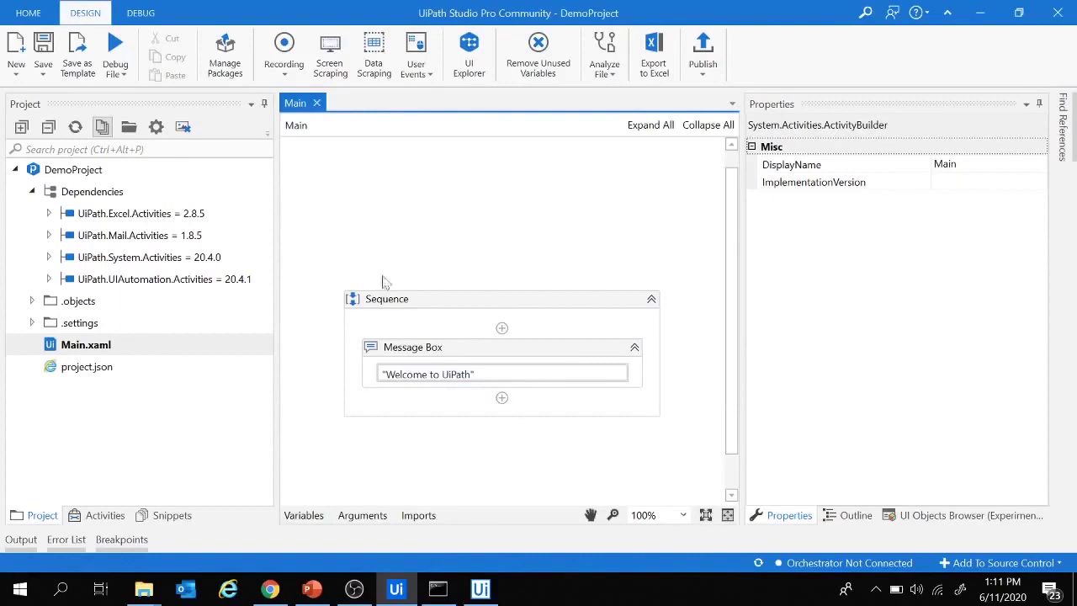
- Add a Message Box reading "Hello there!" below the welcome message and save DemoProject
{"action": "left_click", "coordinate": [84, 517]}
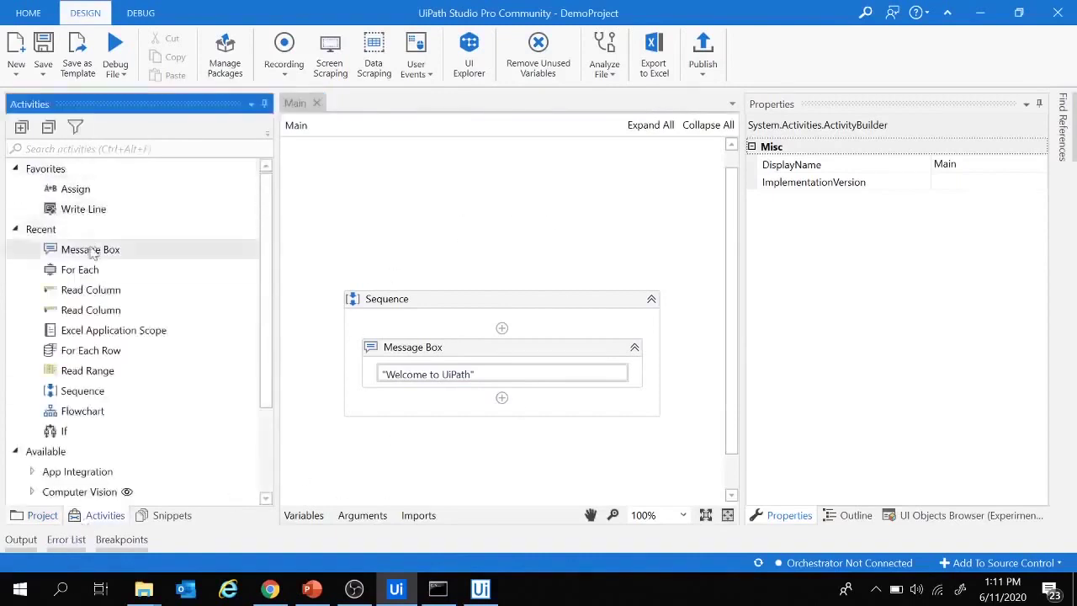
{"action": "left_click_drag", "start_coordinate": [96, 248], "coordinate": [427, 398]}
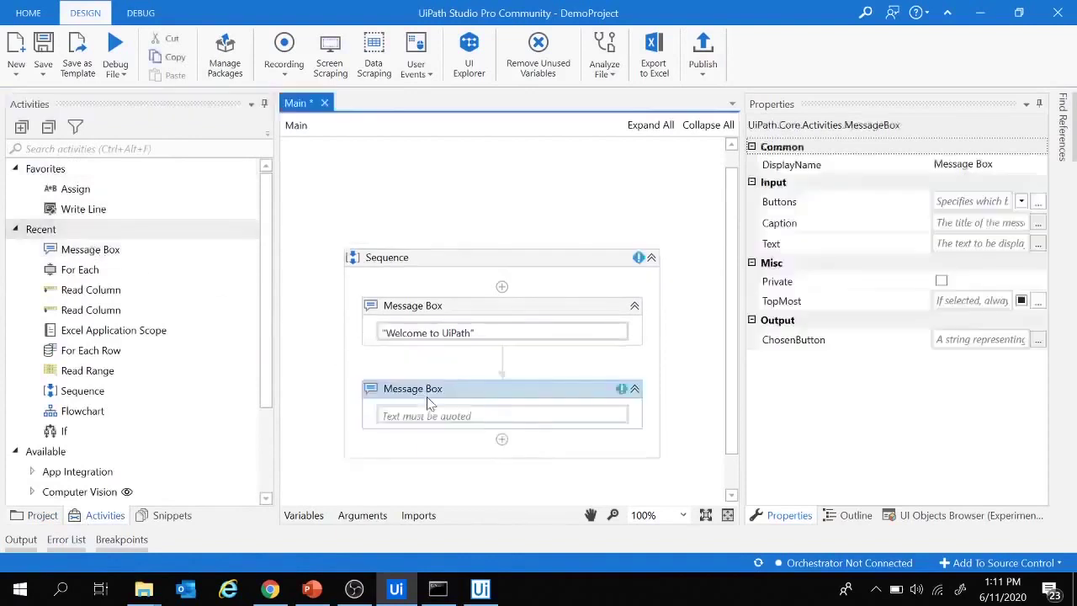
{"action": "left_click", "coordinate": [392, 416]}
{"action": "type", "text": "\""}
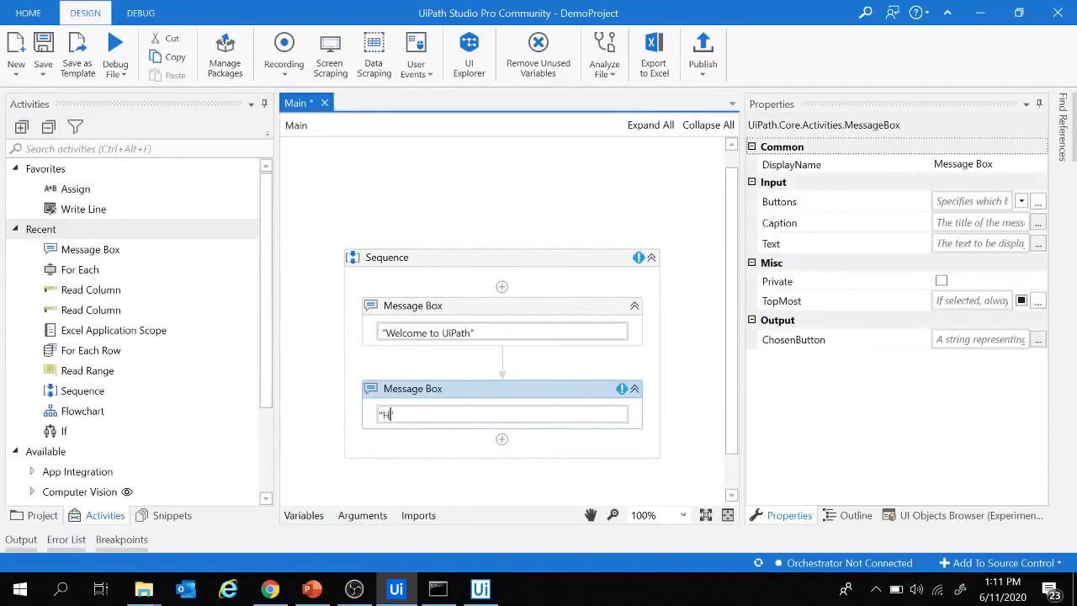
{"action": "type", "text": "\"Hello there!"}
{"action": "left_click", "coordinate": [400, 479]}
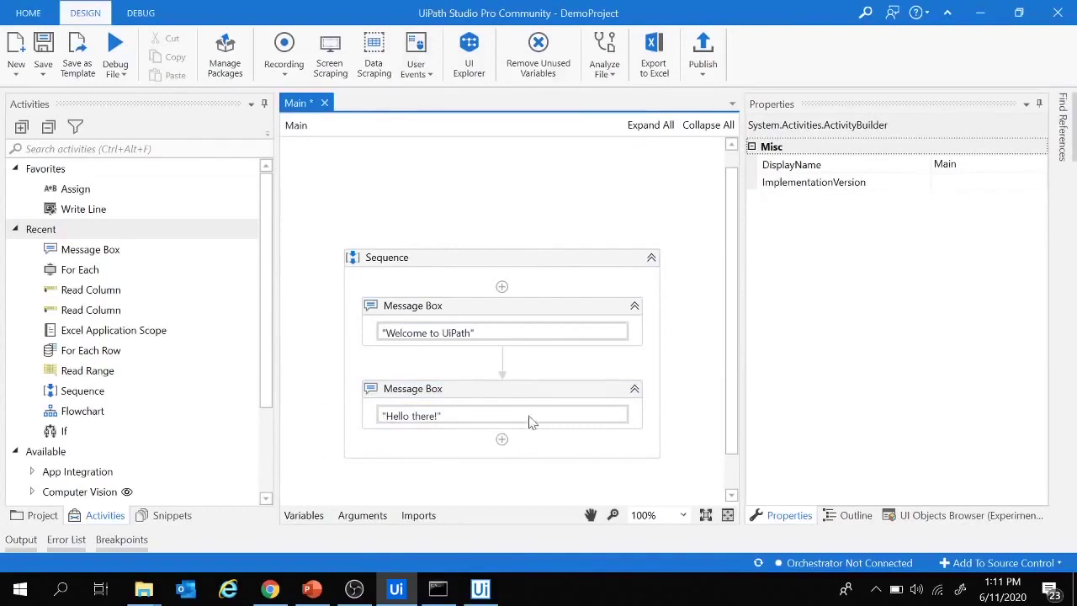
{"action": "left_click", "coordinate": [43, 49]}
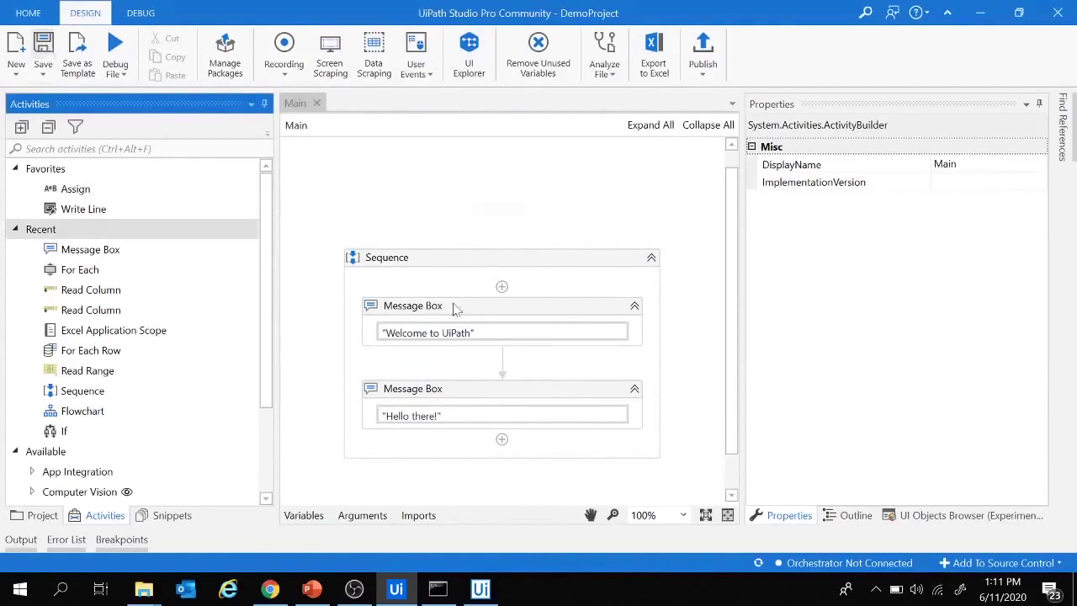
- Publish DemoProject to Orchestrator as new version 1.0.2 and acknowledge the success notice
{"action": "left_click", "coordinate": [481, 589]}
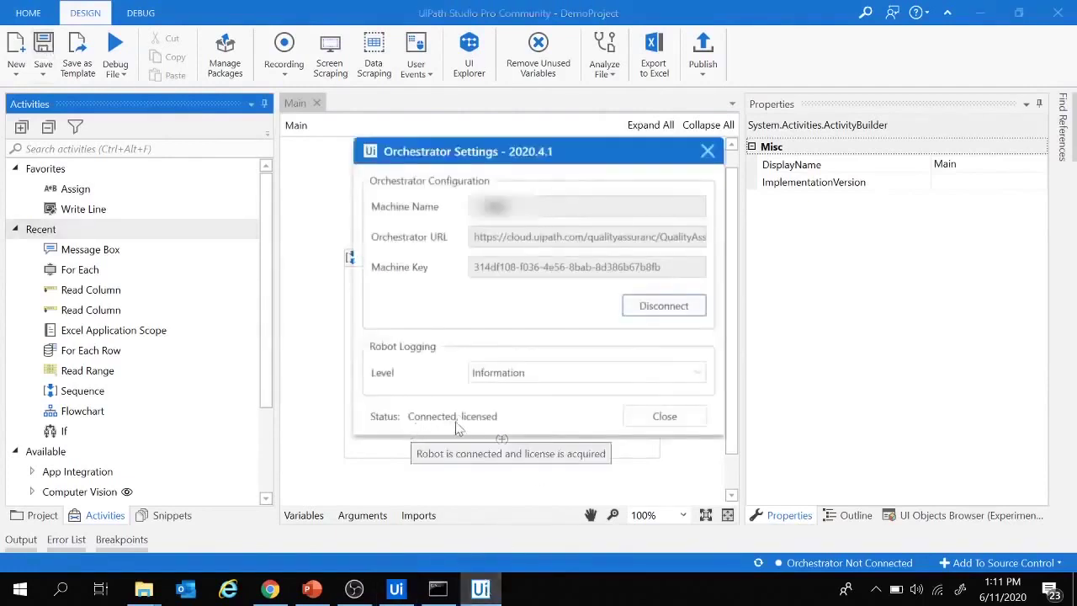
{"action": "left_click", "coordinate": [327, 401]}
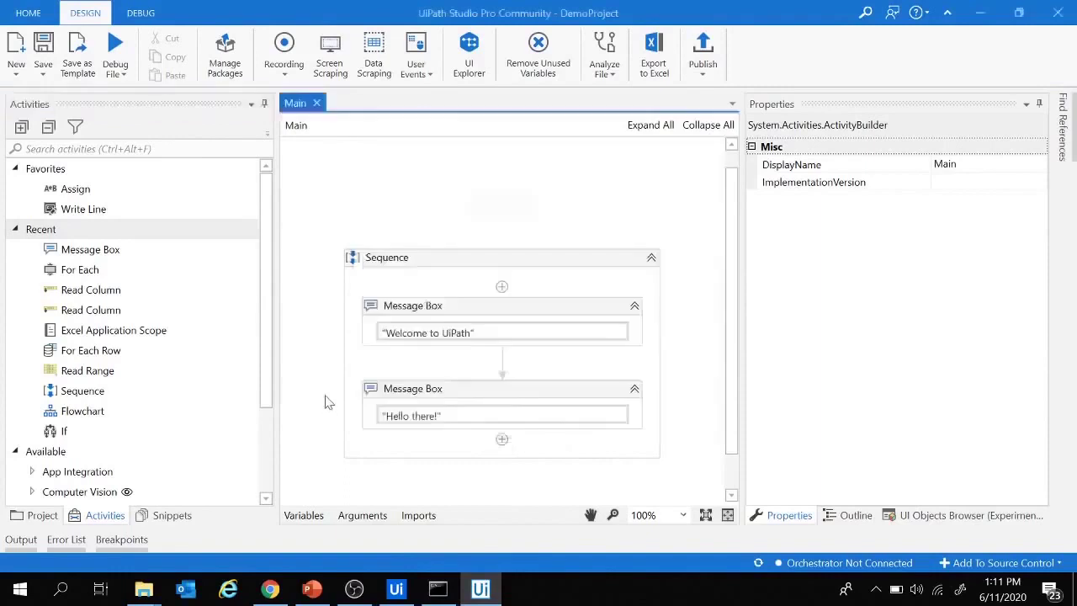
{"action": "left_click", "coordinate": [704, 56]}
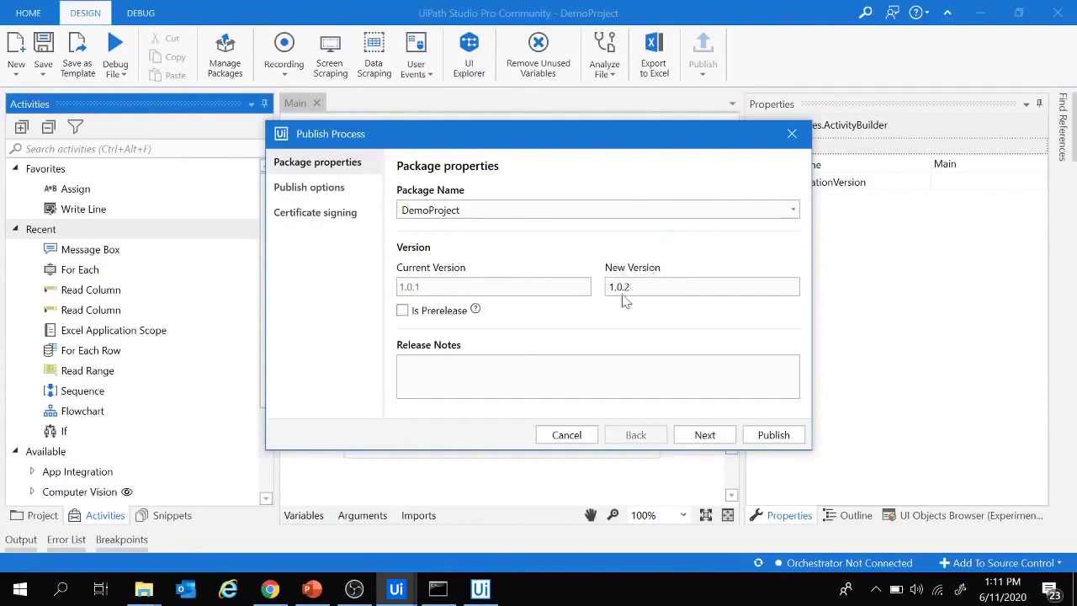
{"action": "left_click", "coordinate": [706, 436]}
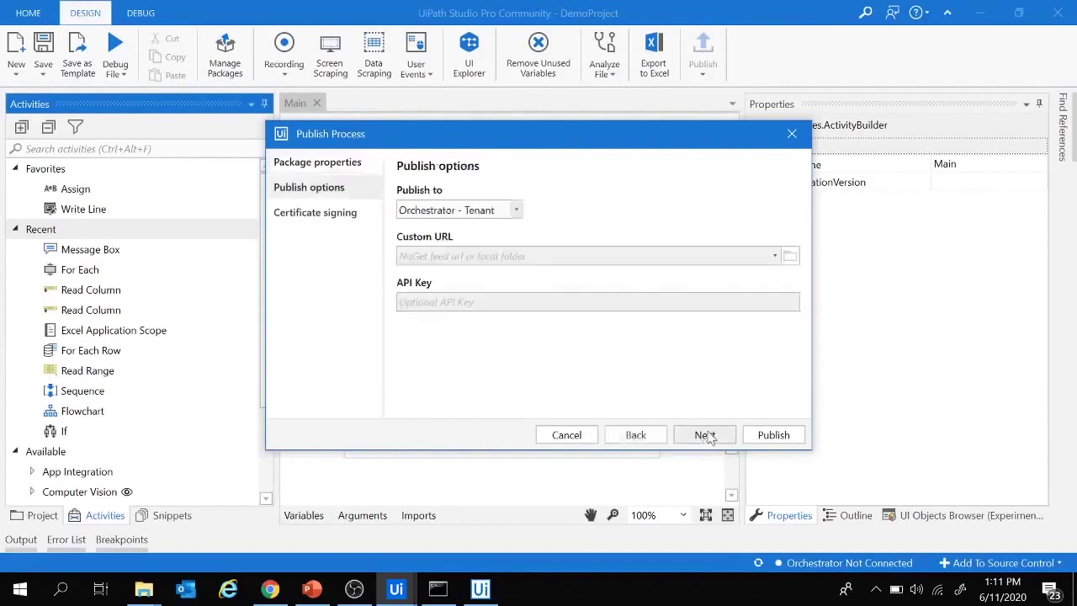
{"action": "left_click", "coordinate": [776, 437]}
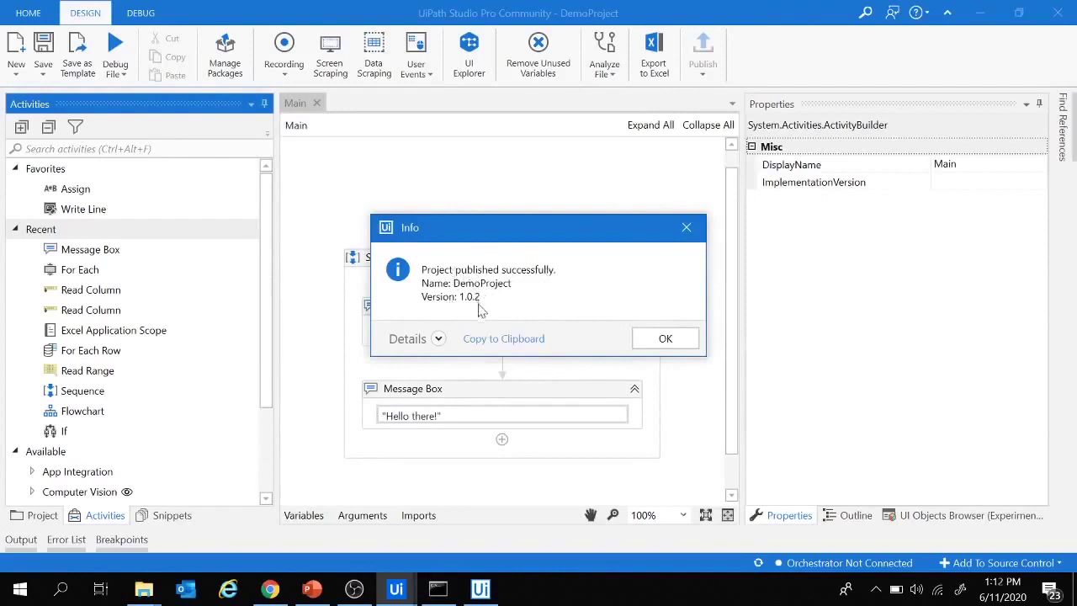
{"action": "left_click", "coordinate": [678, 342]}
{"action": "left_click", "coordinate": [269, 589]}
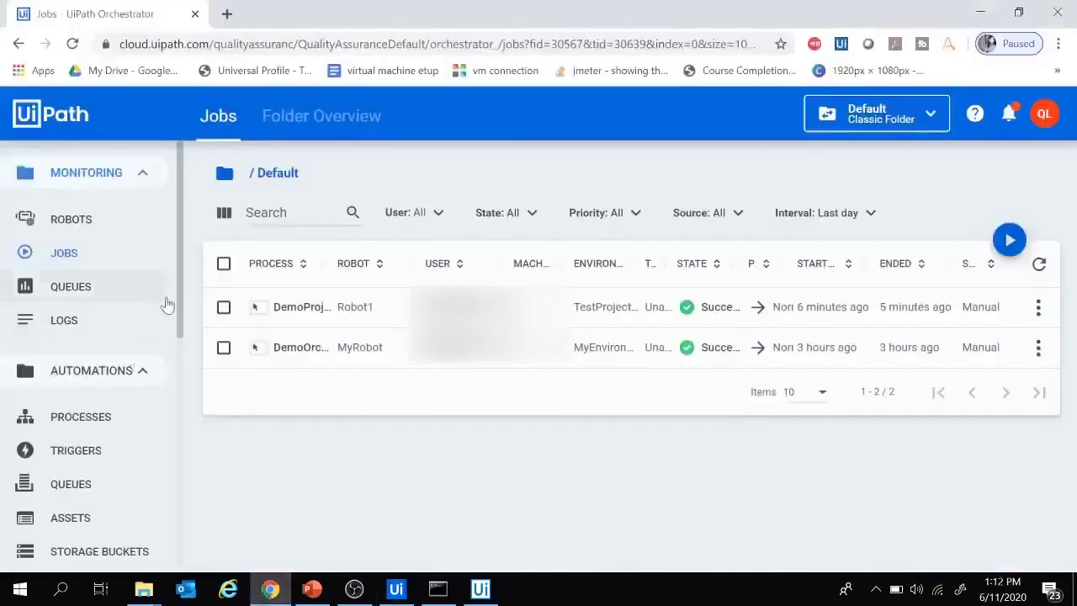
- Open the Processes list, where DemoProject_TestProject_Prod shows 1.0.1 with an update available
{"action": "left_click_drag", "start_coordinate": [179, 301], "coordinate": [180, 364]}
{"action": "left_click_drag", "start_coordinate": [183, 323], "coordinate": [180, 373]}
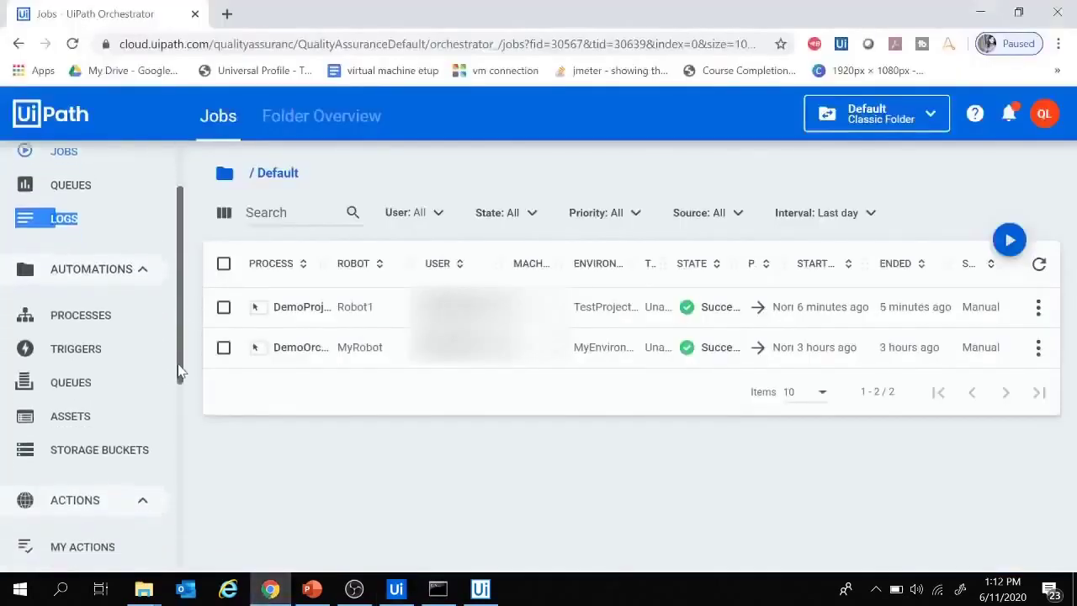
{"action": "left_click", "coordinate": [84, 299]}
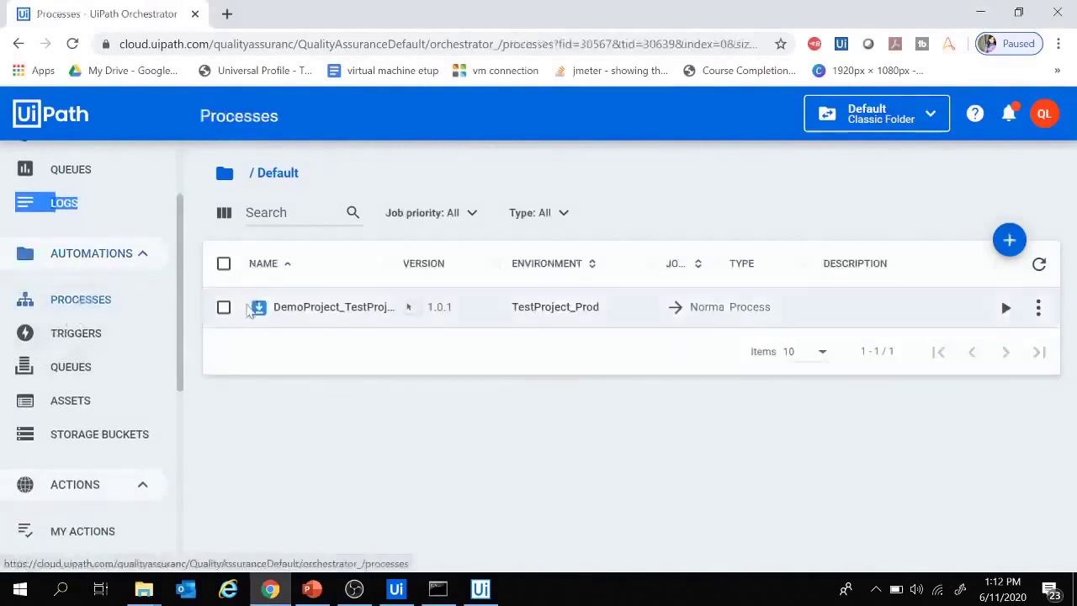
{"action": "mouse_move", "coordinate": [259, 309]}
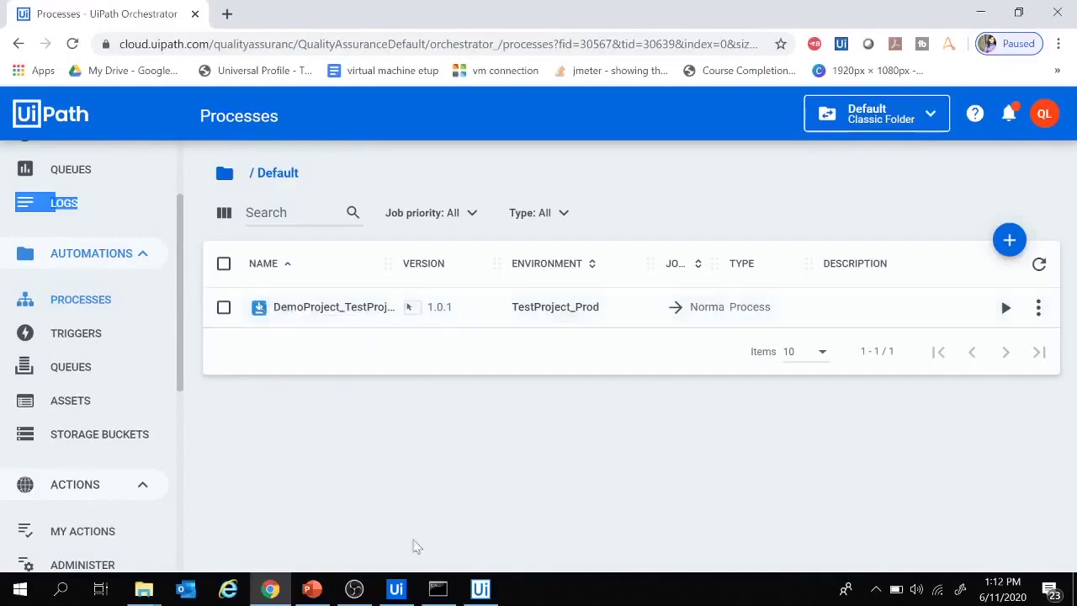
{"action": "left_click", "coordinate": [396, 589]}
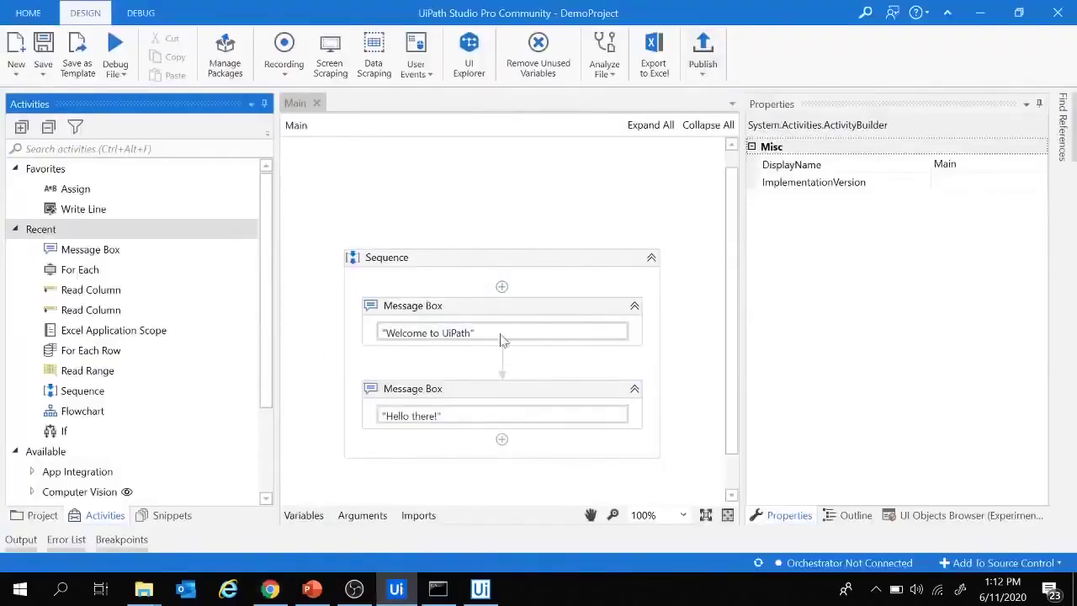
{"action": "left_click", "coordinate": [270, 589]}
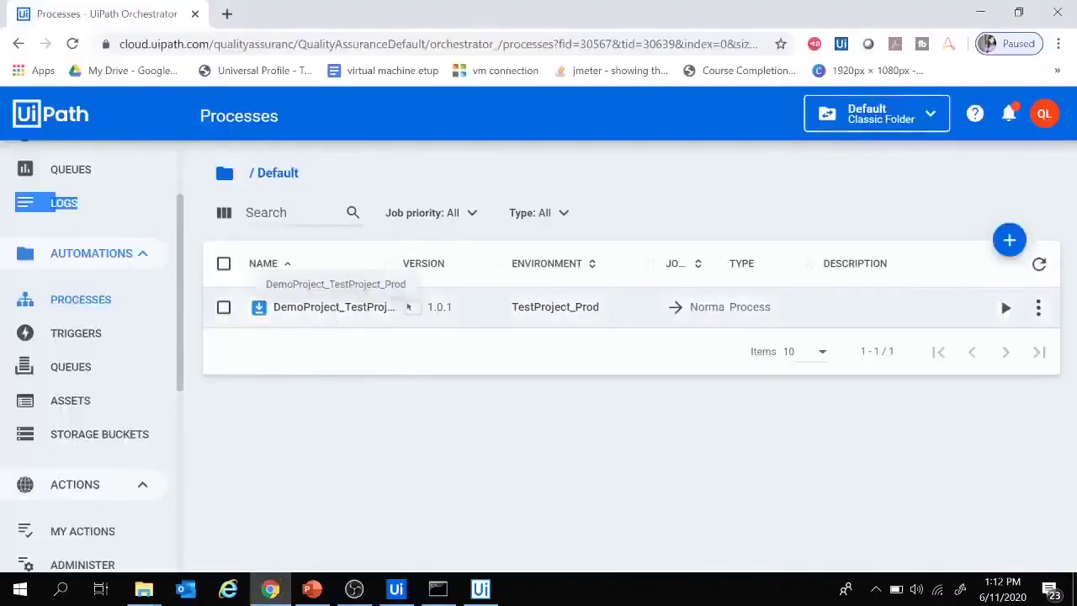
- Make 1.0.2 the current version of DemoProject_TestProject_Prod via View Process, then close the dialog
{"action": "left_click", "coordinate": [1039, 308]}
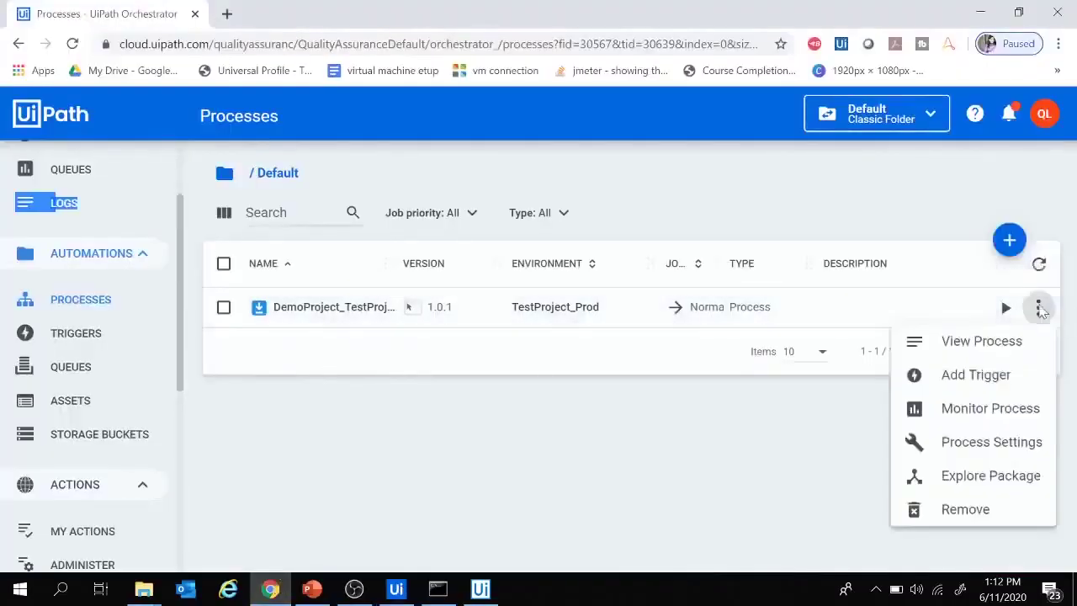
{"action": "left_click", "coordinate": [976, 355]}
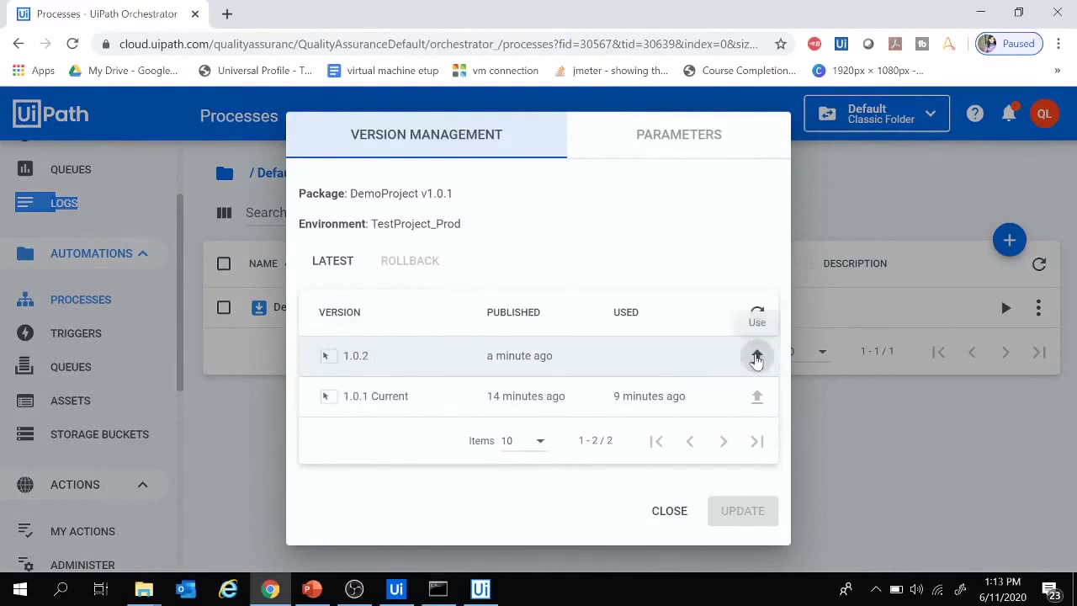
{"action": "left_click", "coordinate": [756, 357]}
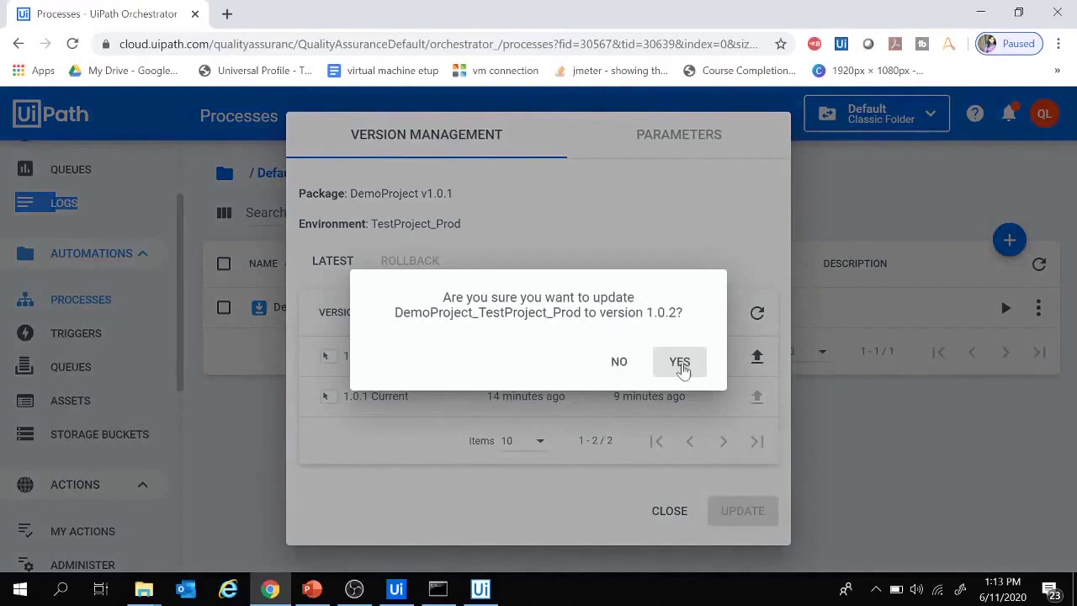
{"action": "left_click", "coordinate": [680, 363]}
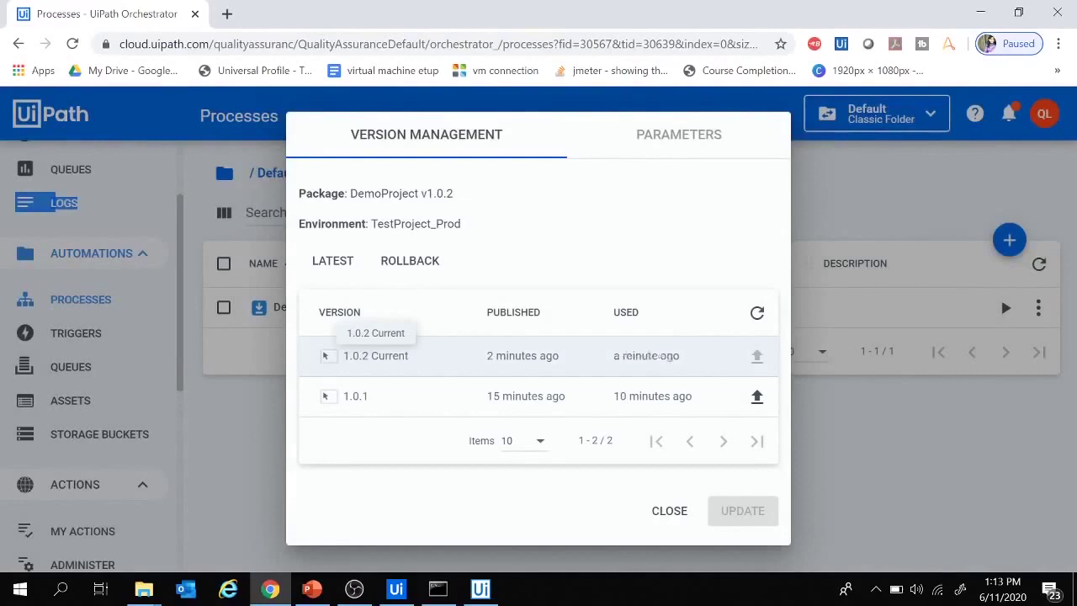
{"action": "left_click", "coordinate": [395, 589]}
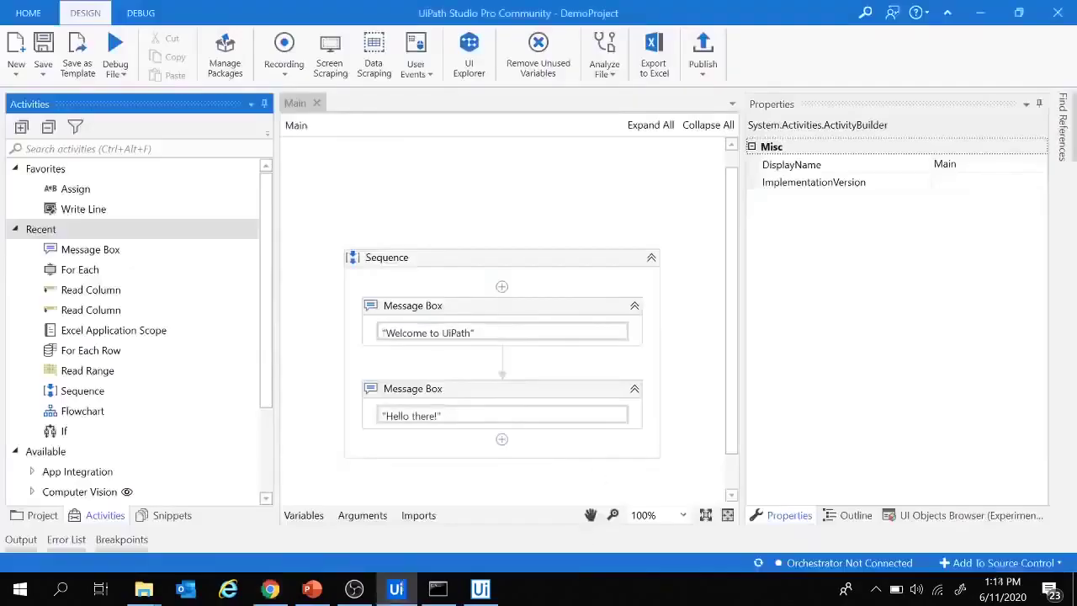
{"action": "left_click", "coordinate": [270, 591]}
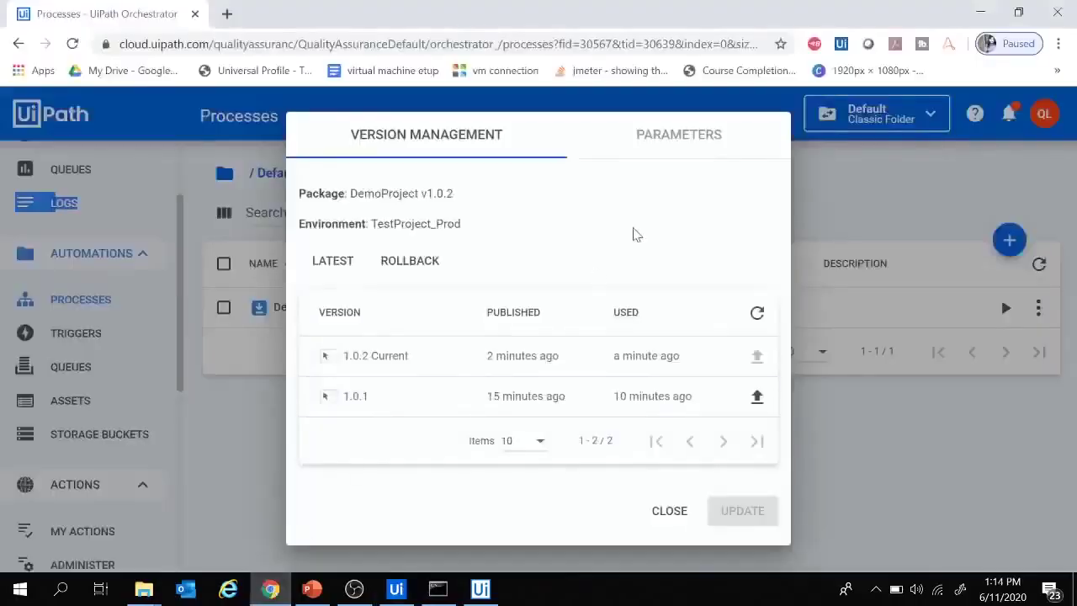
{"action": "left_click", "coordinate": [671, 512]}
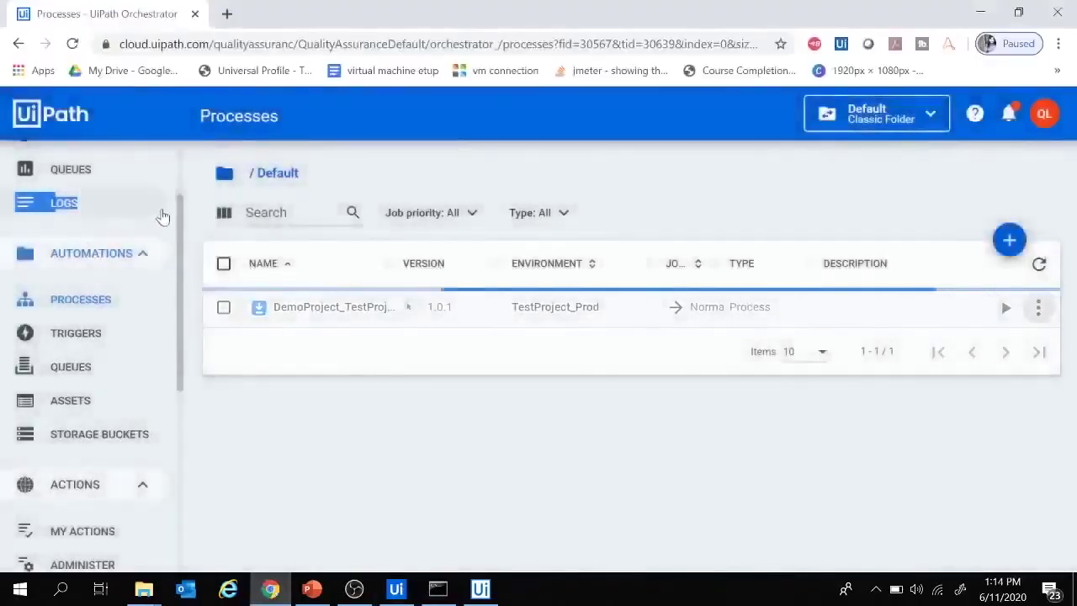
- Start a new DemoProject_TestProject_Prod job on Robot1 from the Jobs page
{"action": "scroll", "coordinate": [151, 227], "scroll_direction": "up", "scroll_amount": 3}
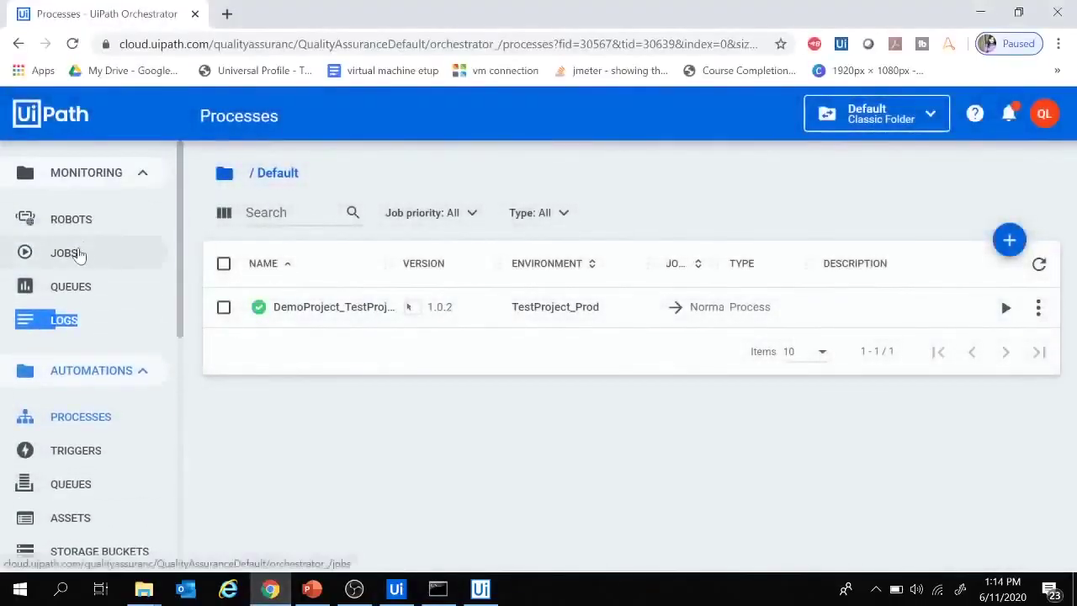
{"action": "left_click", "coordinate": [74, 254]}
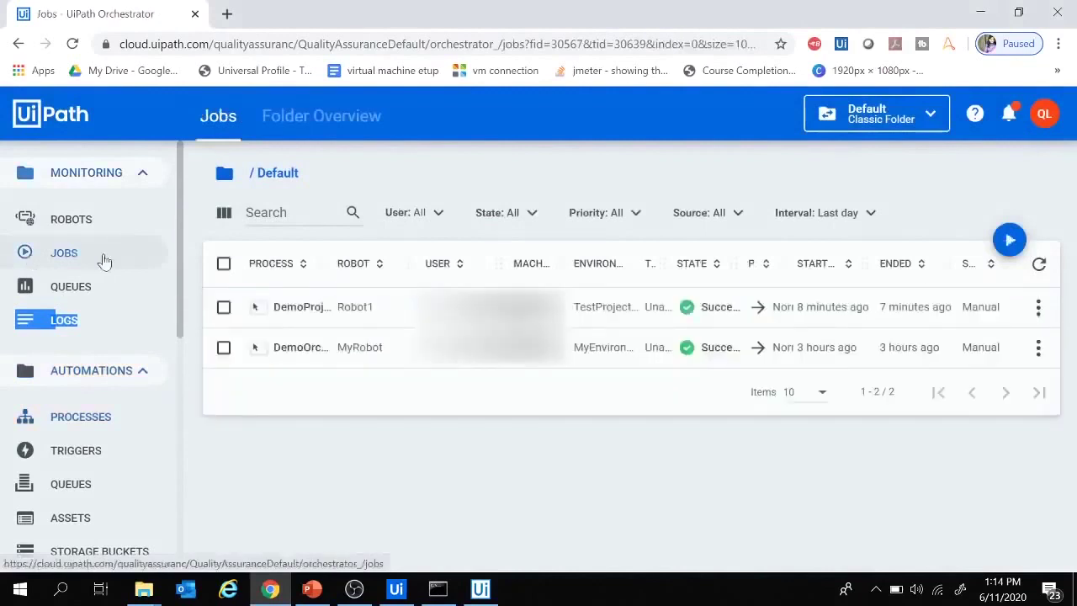
{"action": "left_click", "coordinate": [1009, 240]}
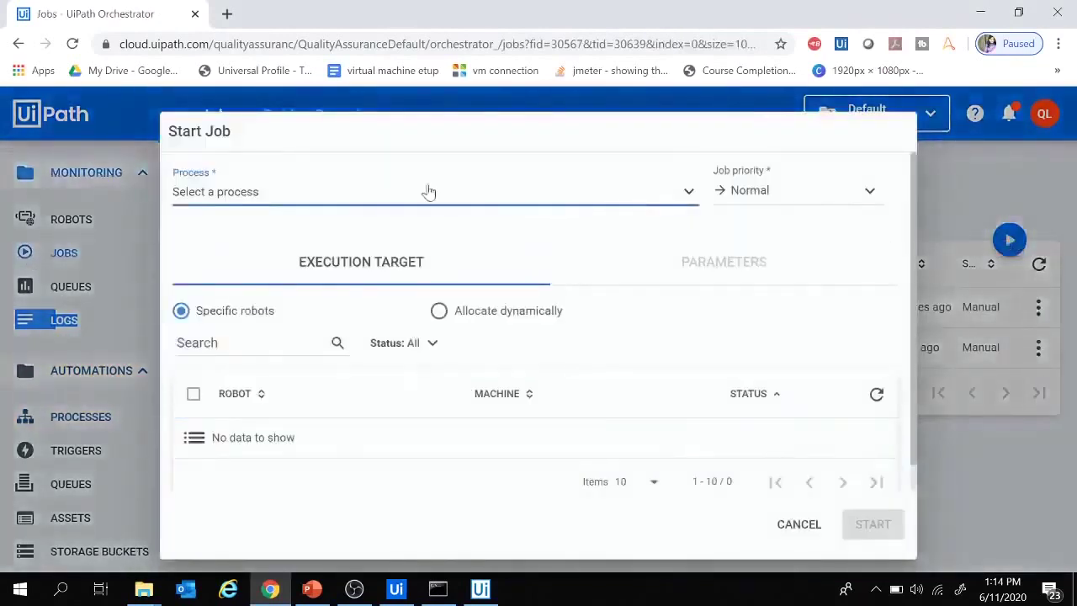
{"action": "left_click", "coordinate": [423, 195]}
{"action": "left_click", "coordinate": [350, 235]}
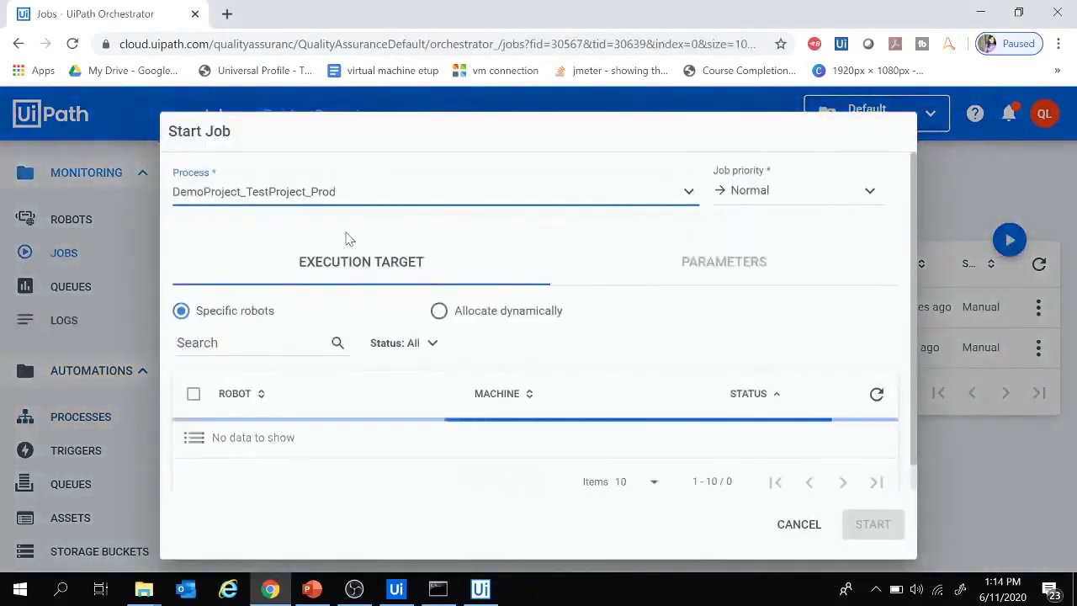
{"action": "left_click", "coordinate": [194, 478]}
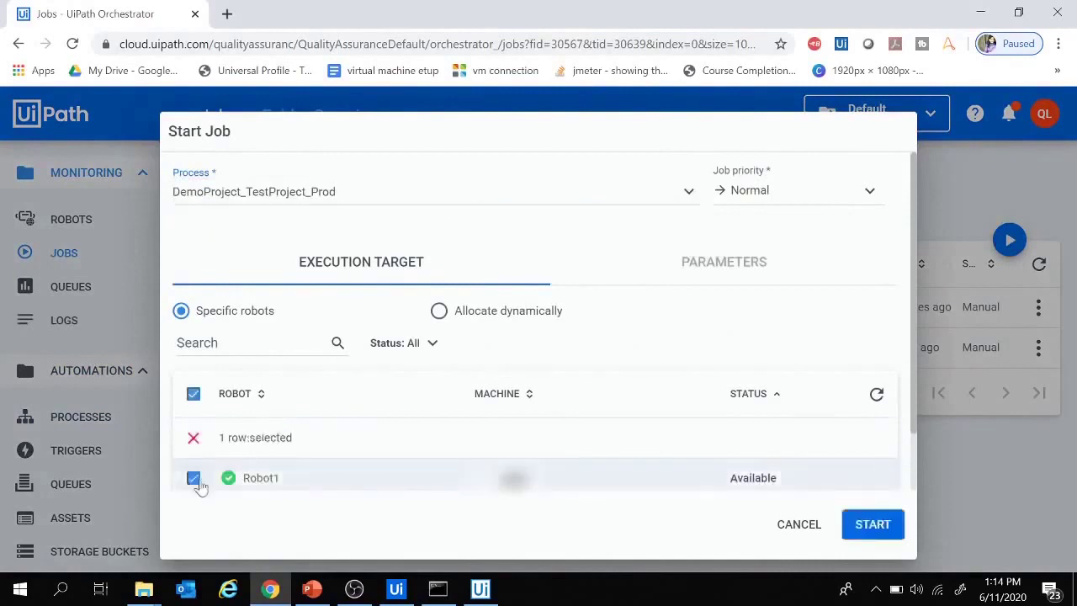
{"action": "left_click", "coordinate": [872, 524]}
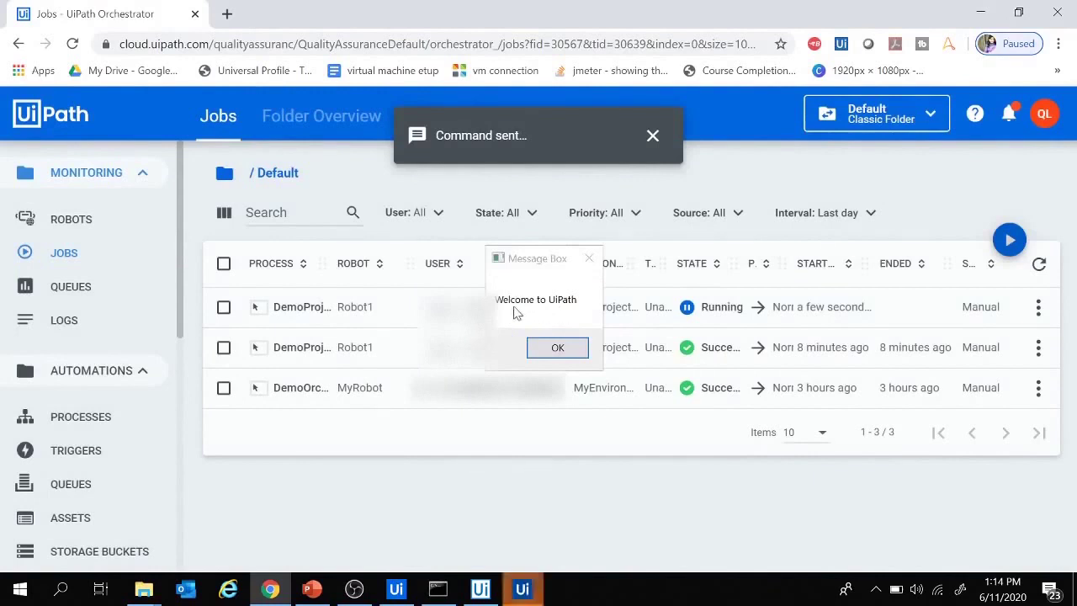
- Dismiss the 'Welcome to UiPath' and 'Hello there!' message boxes so the job succeeds
{"action": "left_click", "coordinate": [556, 352]}
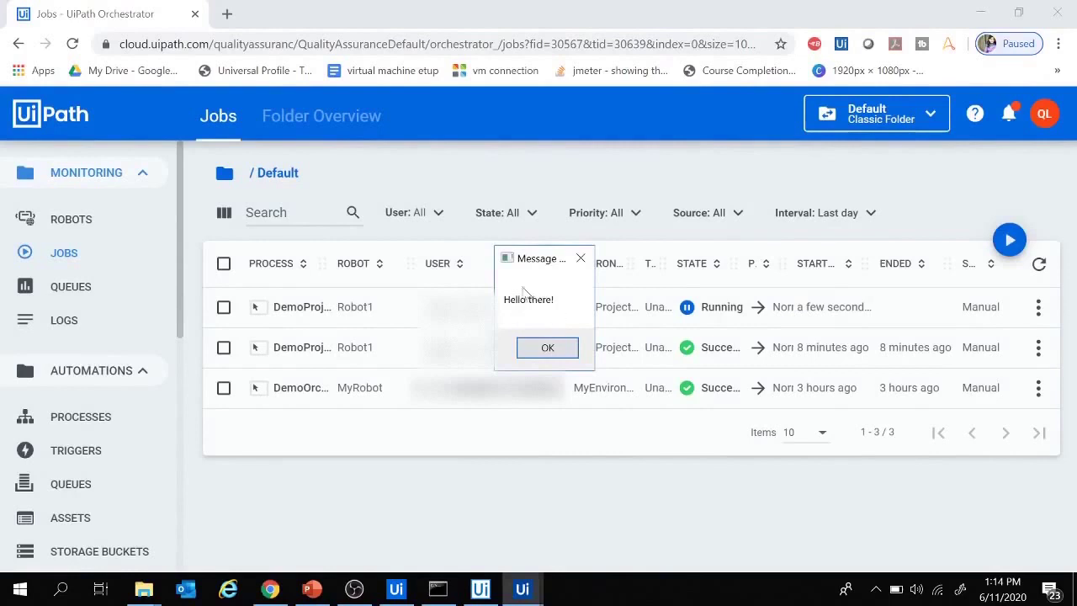
{"action": "left_click", "coordinate": [395, 589]}
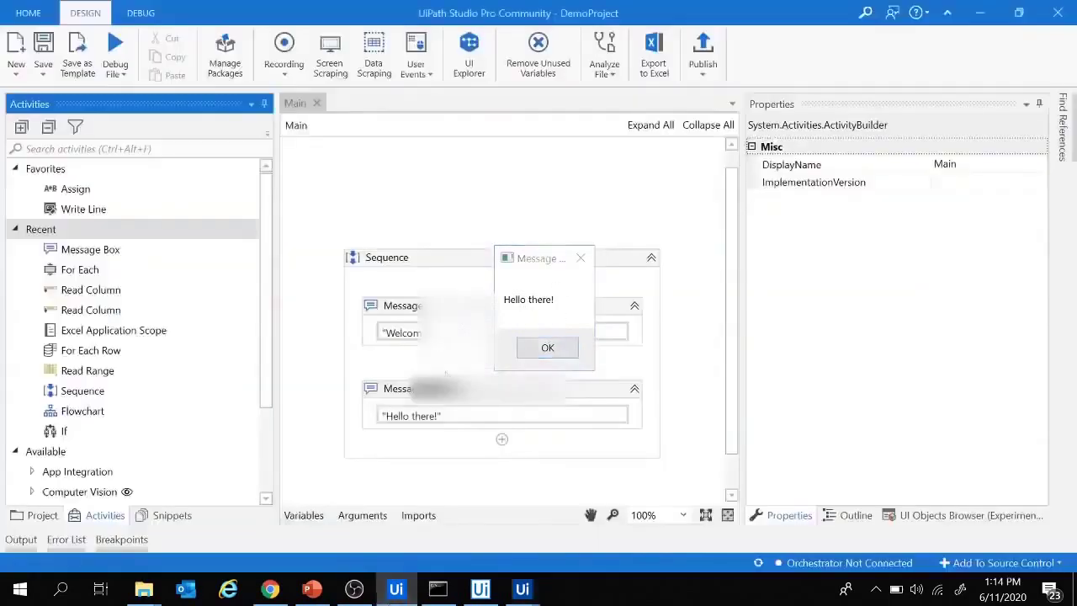
{"action": "left_click", "coordinate": [270, 588]}
{"action": "left_click", "coordinate": [545, 348]}
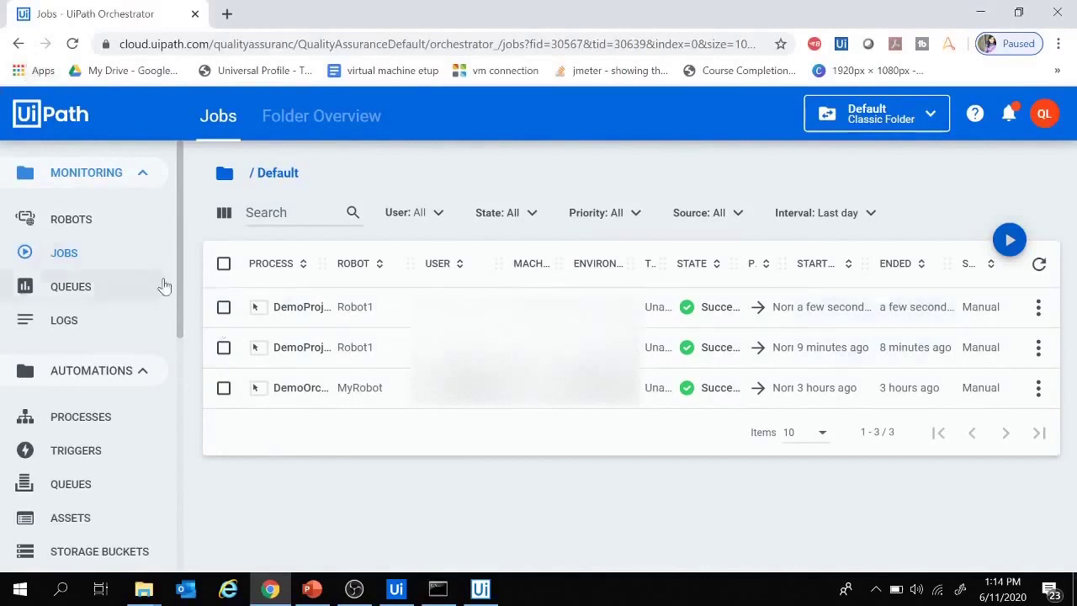
- Roll DemoProject_TestProject_Prod back from package 1.0.2 so version 1.0.1 is current again
{"action": "scroll", "coordinate": [160, 286], "scroll_direction": "down", "scroll_amount": 3}
{"action": "left_click", "coordinate": [95, 326]}
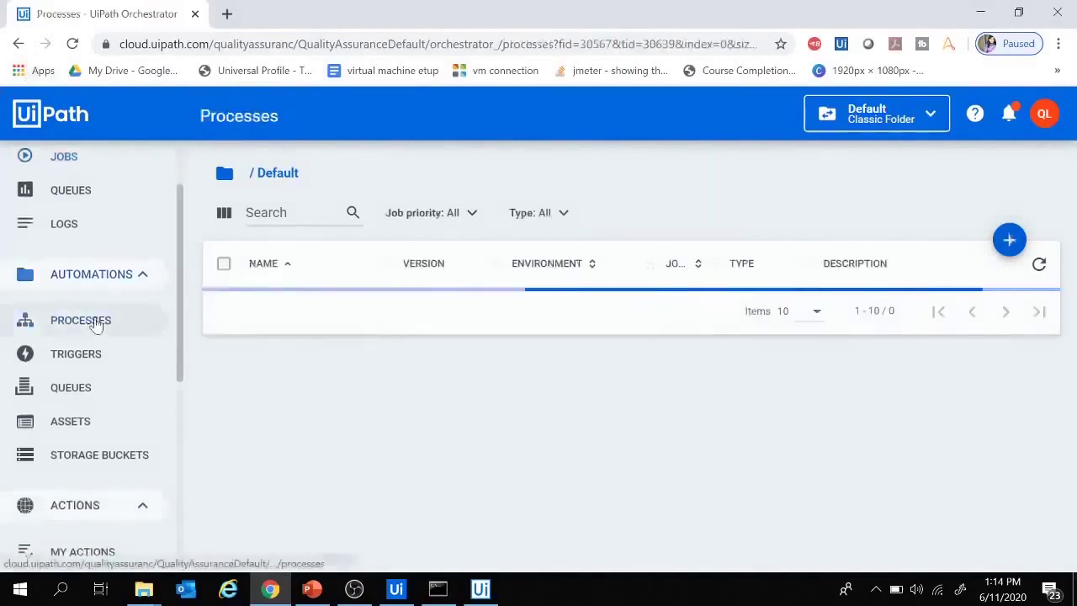
{"action": "left_click", "coordinate": [1038, 309]}
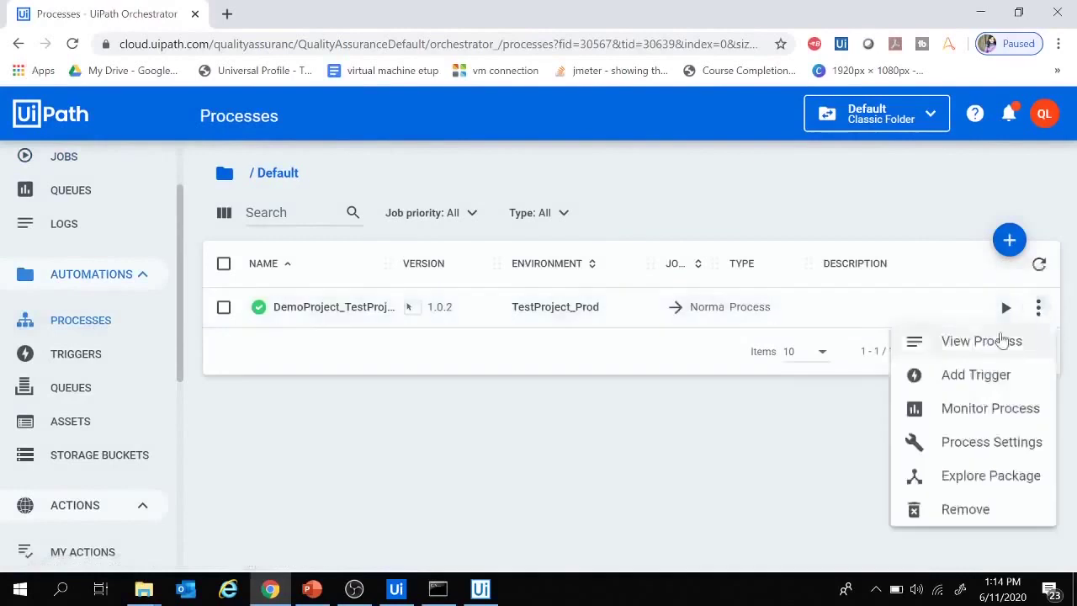
{"action": "left_click", "coordinate": [1006, 344]}
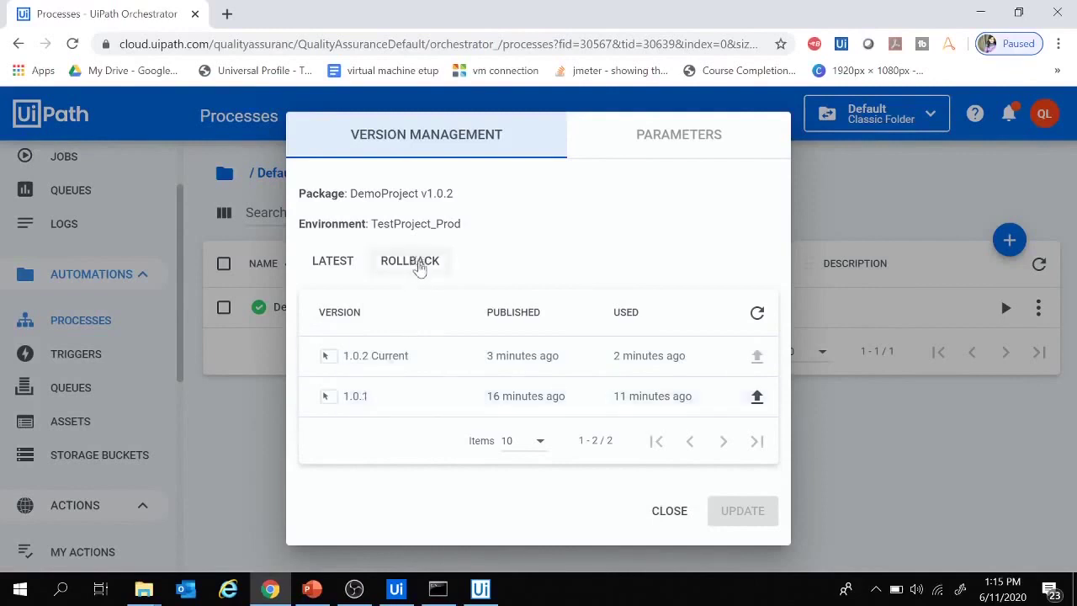
{"action": "left_click", "coordinate": [412, 262]}
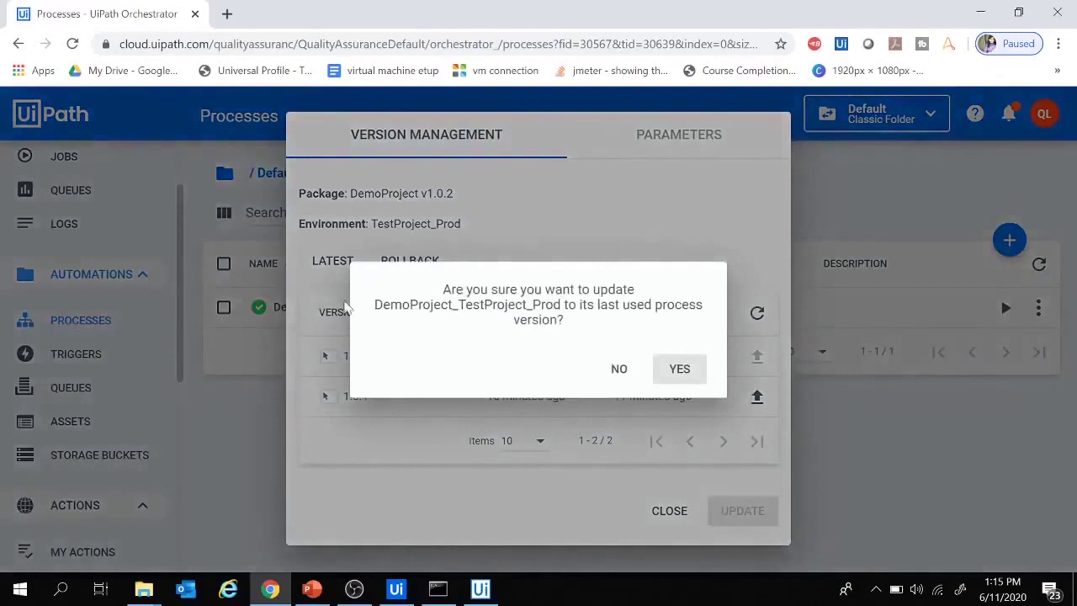
{"action": "left_click", "coordinate": [683, 376]}
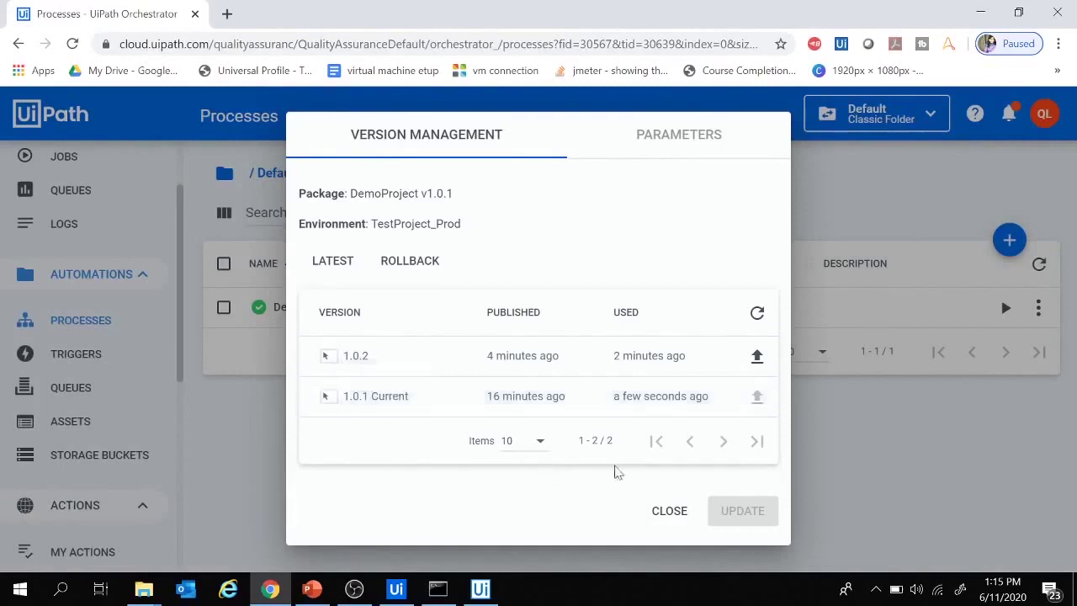
{"action": "left_click", "coordinate": [671, 514]}
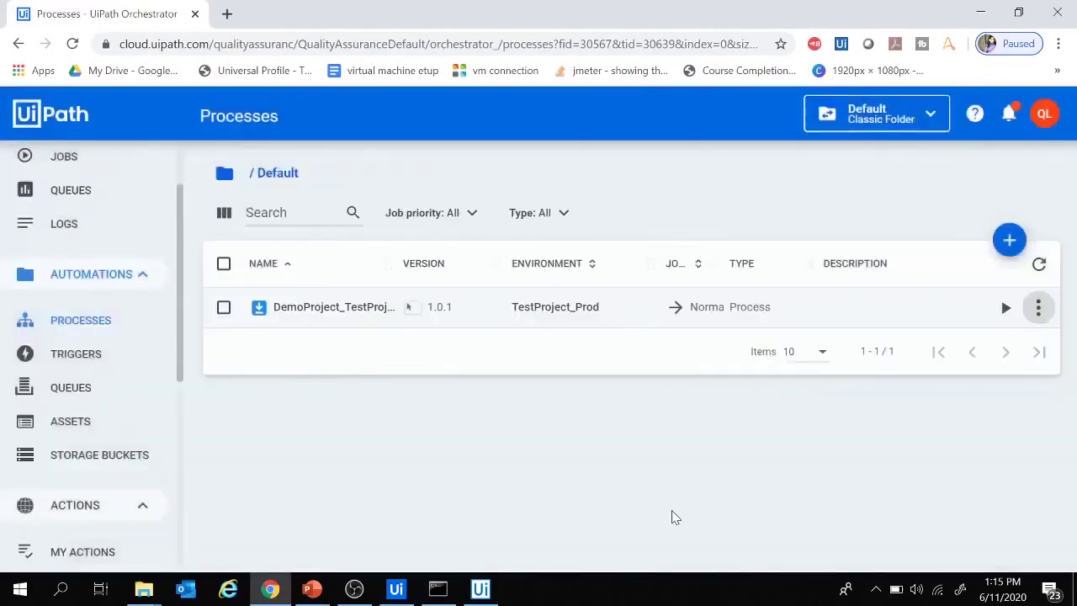